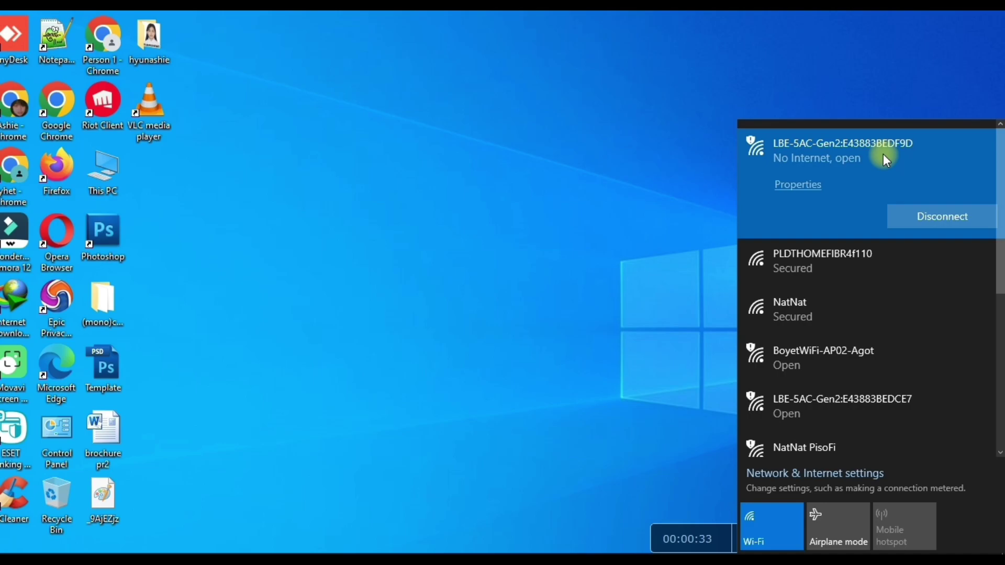
- View the properties of the connected LBE-5AC-Gen2:E43883BEDF9D network, and open 192.168.172.1 in a maximized Chrome window
click(809, 190)
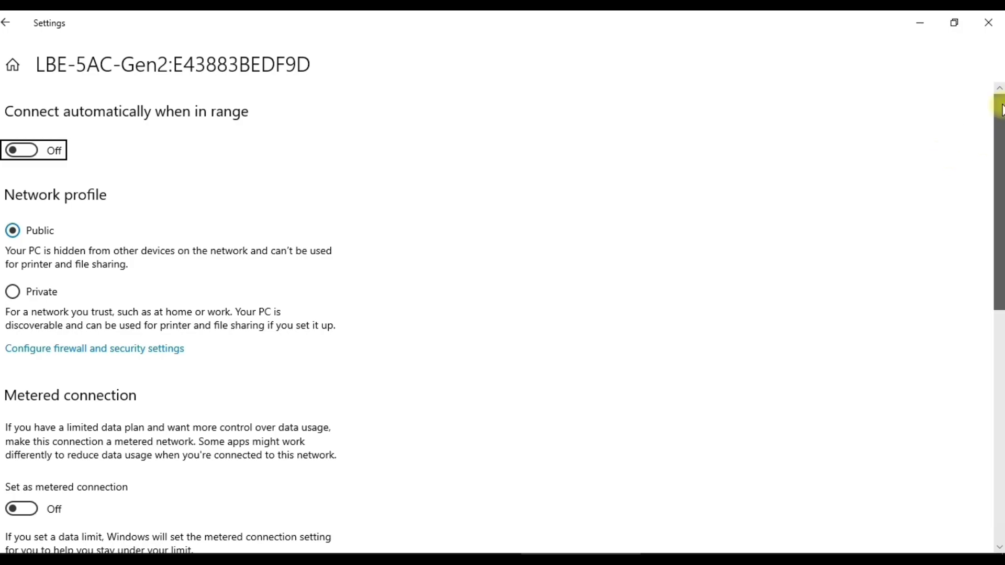
drag(1001, 109, 997, 339)
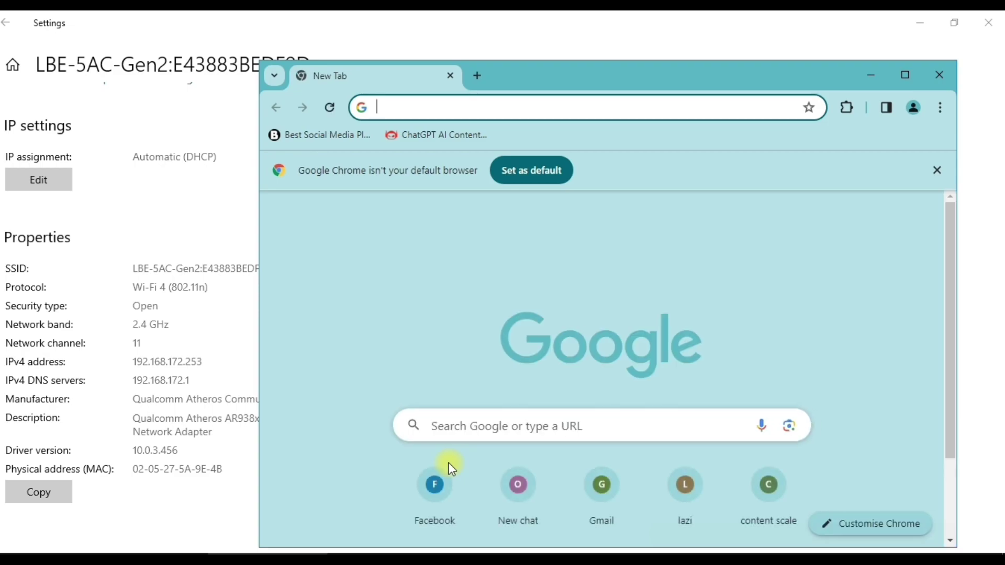
text(19)
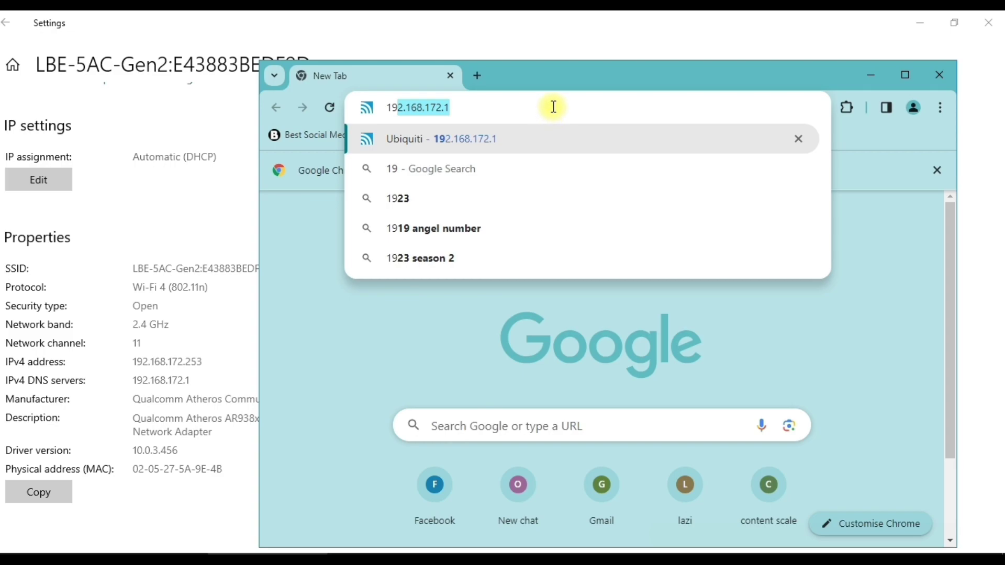
key(Return)
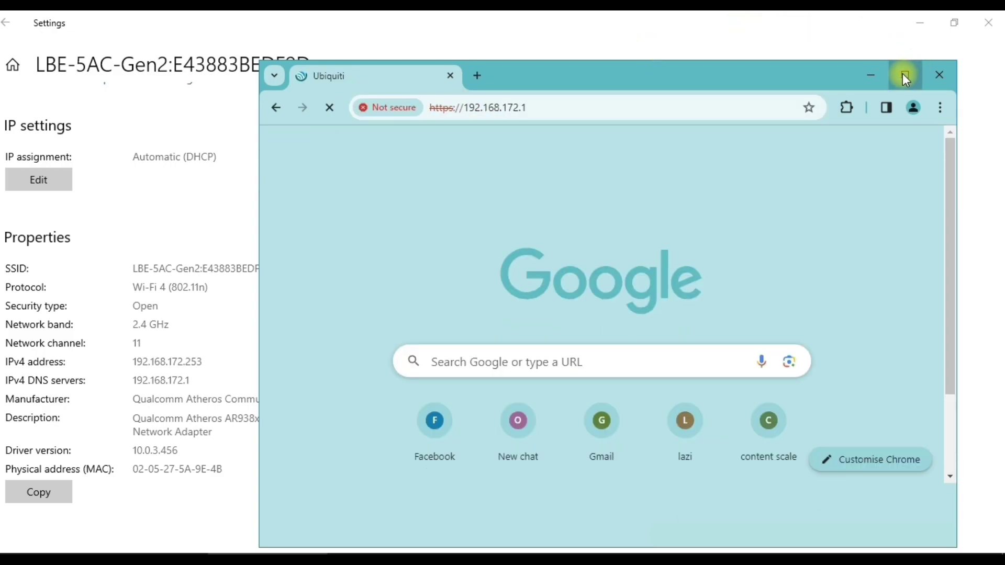
click(905, 78)
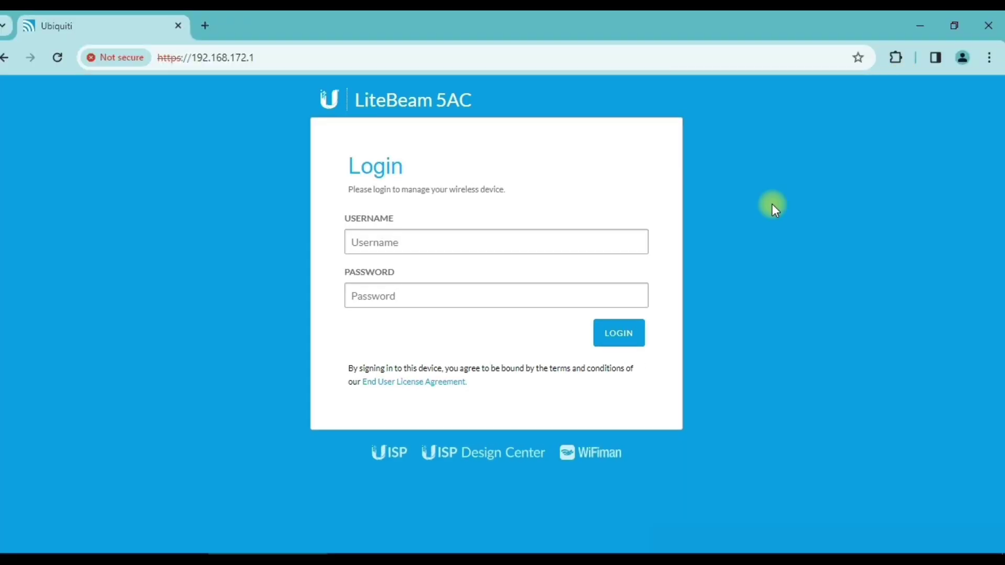
- Log in to the LiteBeam 5AC device with the administrator username and the account password
text(Nat)
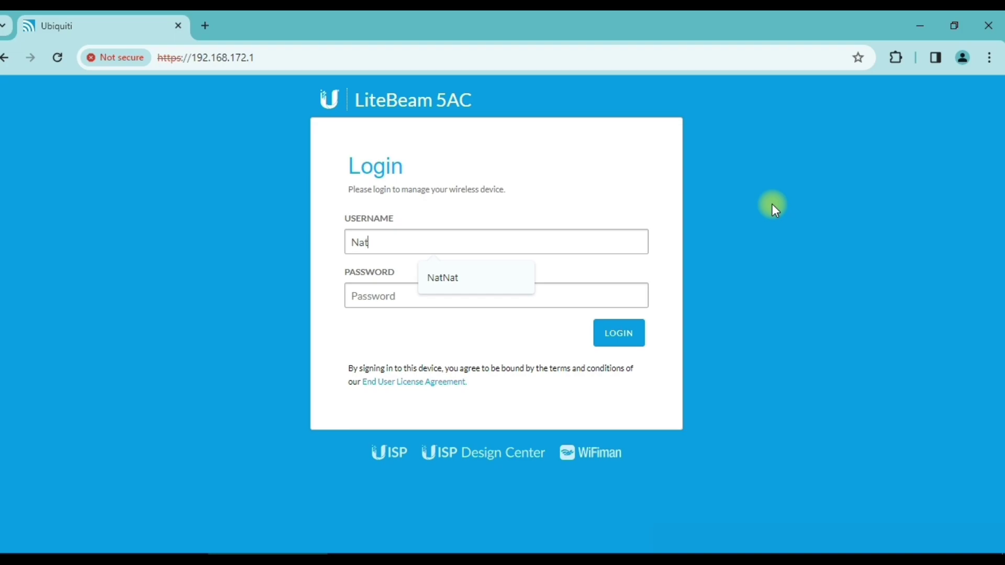
click(461, 278)
click(460, 301)
key(ctrl+v)
click(613, 335)
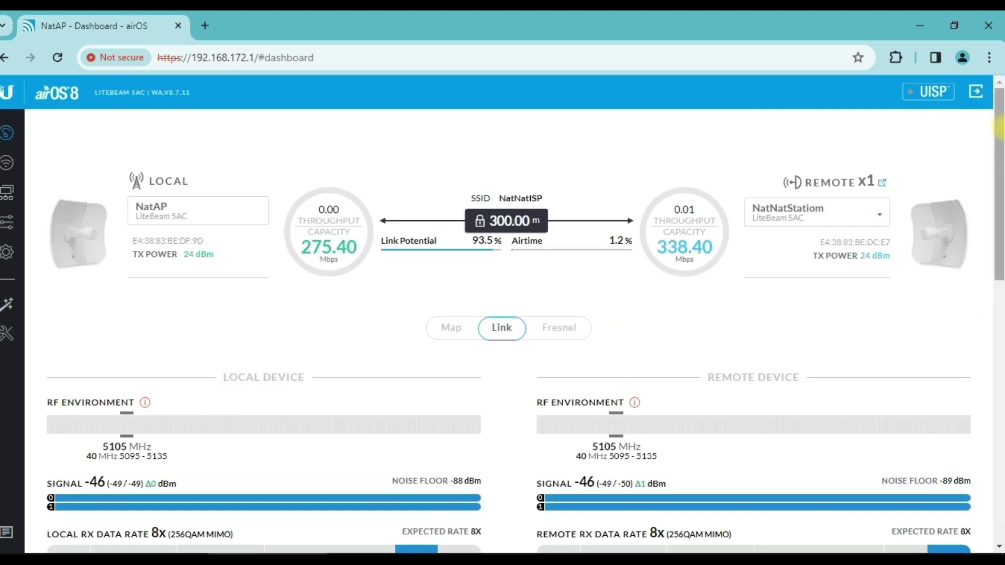
- Examine the dashboard's link details for the local and remote devices, down to the wireless and Ethernet information
drag(1000, 131, 1000, 266)
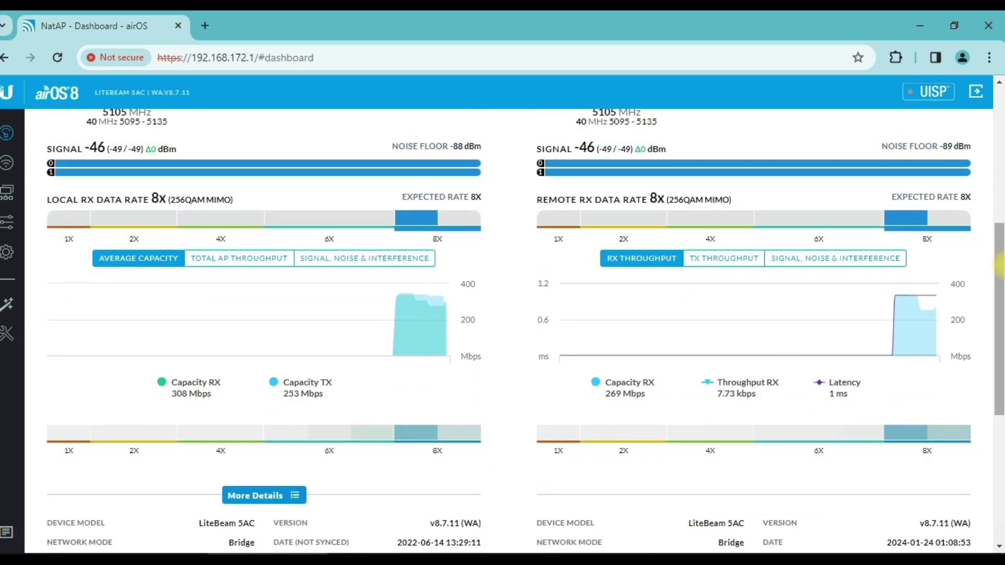
drag(1000, 266, 1001, 347)
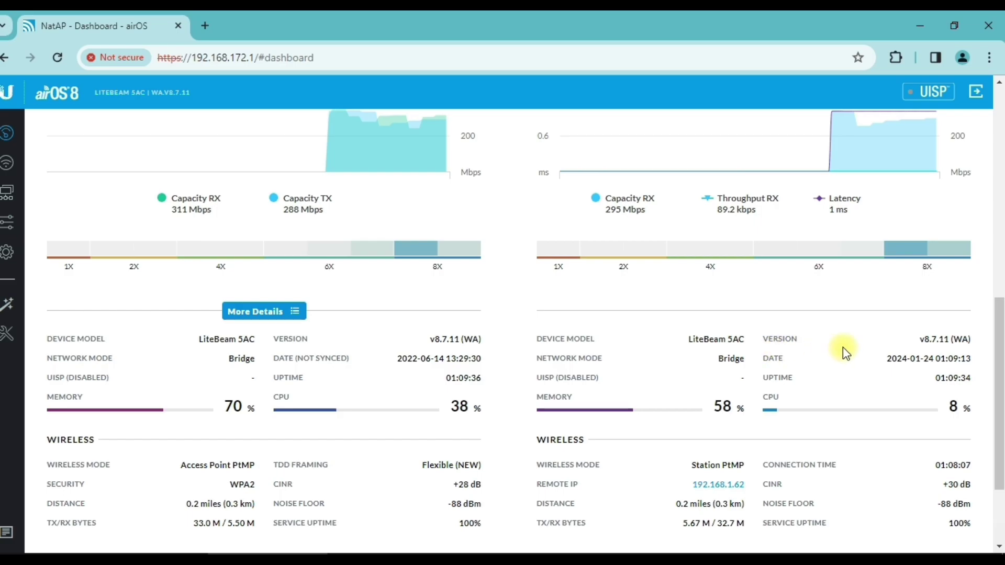
drag(1000, 332, 1002, 426)
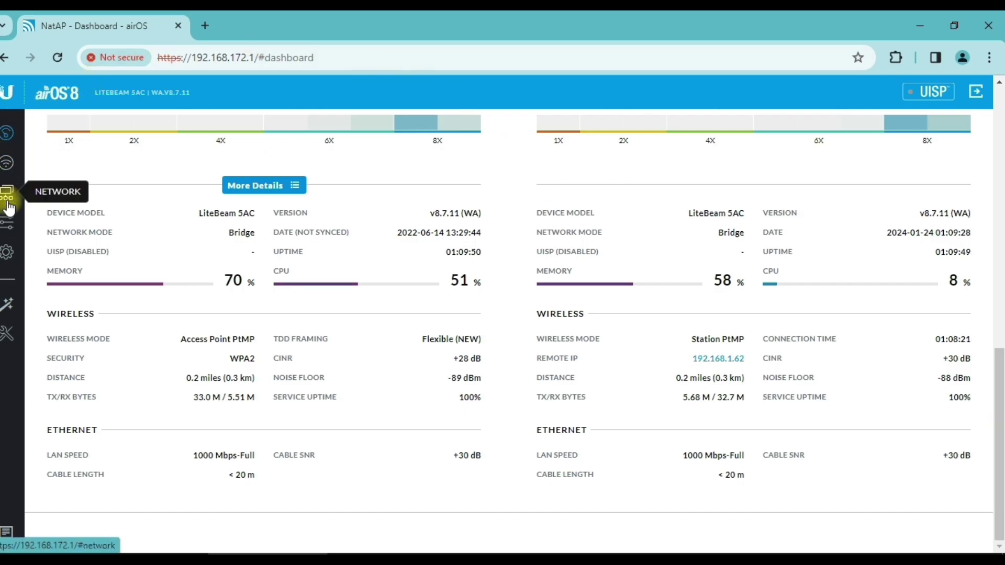
- Review the access point's System settings down to device maintenance, and its Network settings including the management IP configuration
click(10, 251)
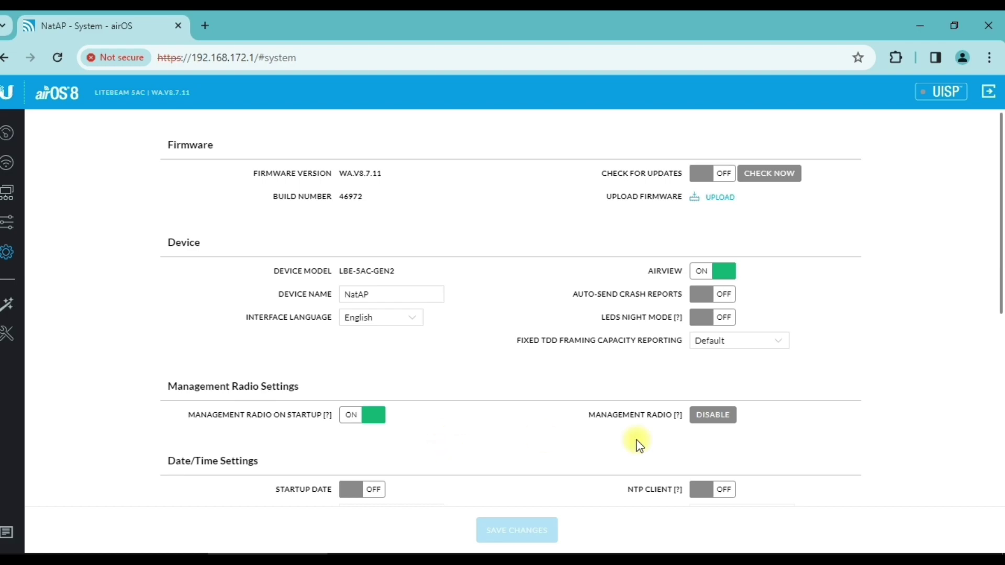
drag(1000, 298, 1000, 490)
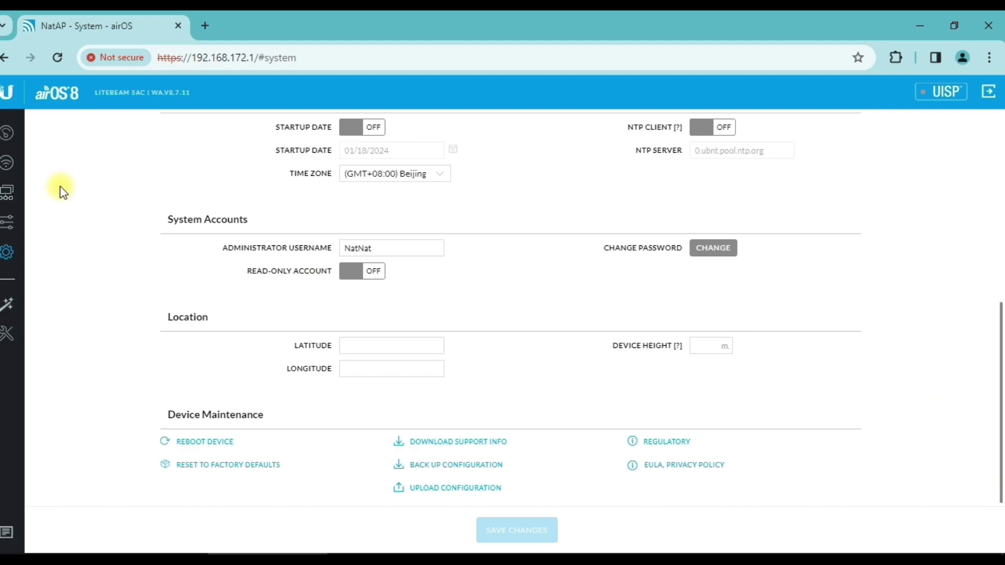
click(11, 201)
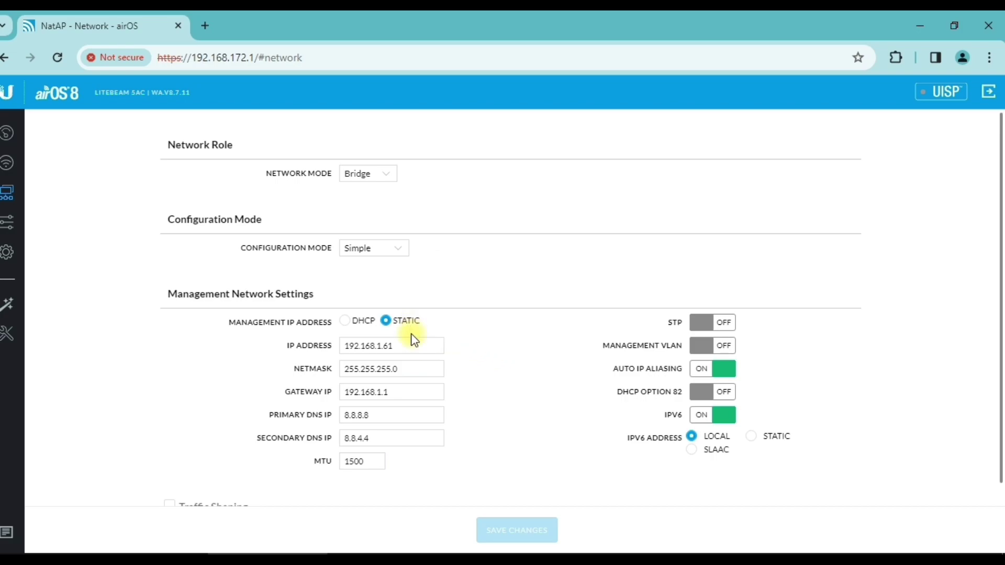
scroll(995, 325, down, 1)
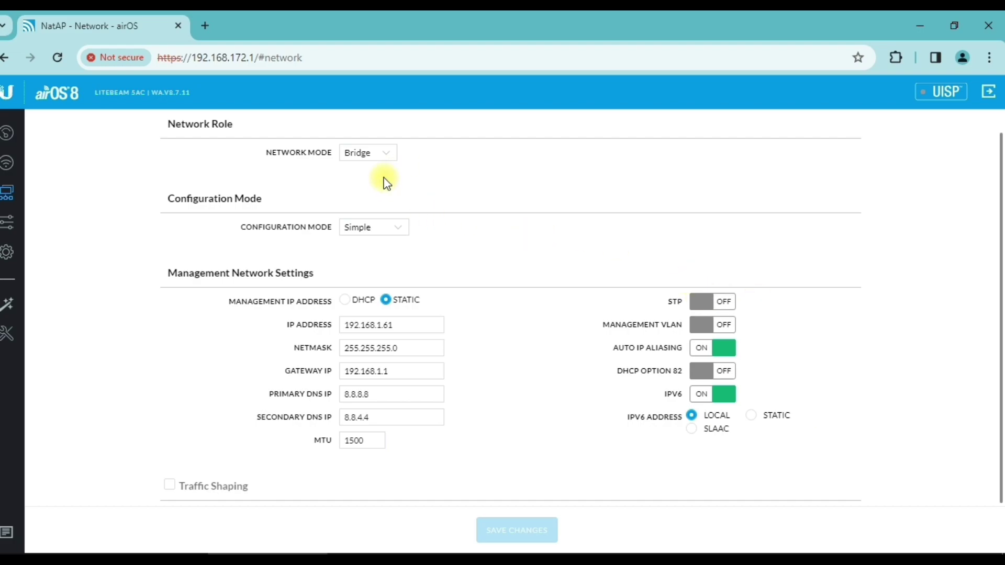
- Review the access point's basic wireless settings, including frequency, channel width and SSID, and its wireless security
click(16, 162)
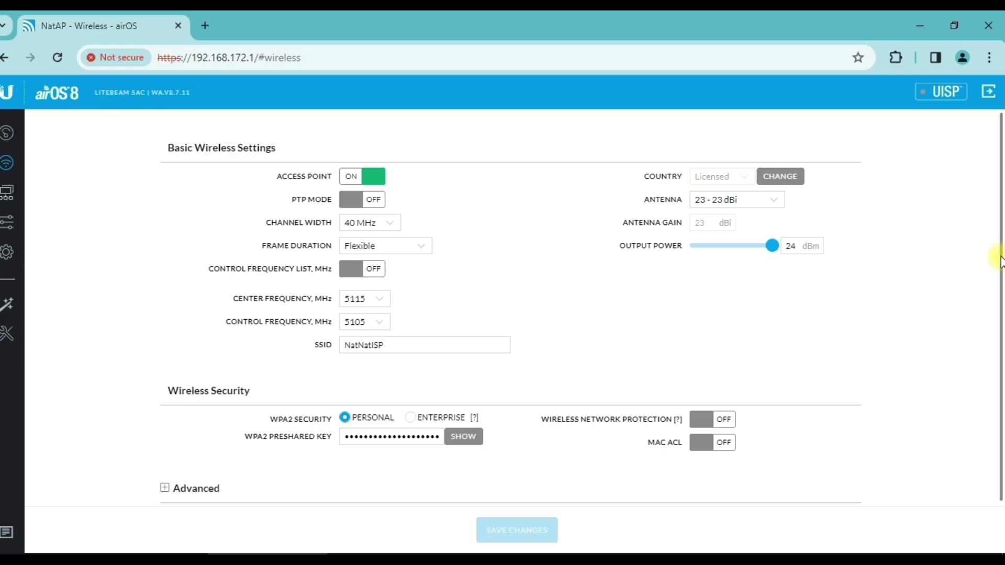
scroll(1001, 263, down, 1)
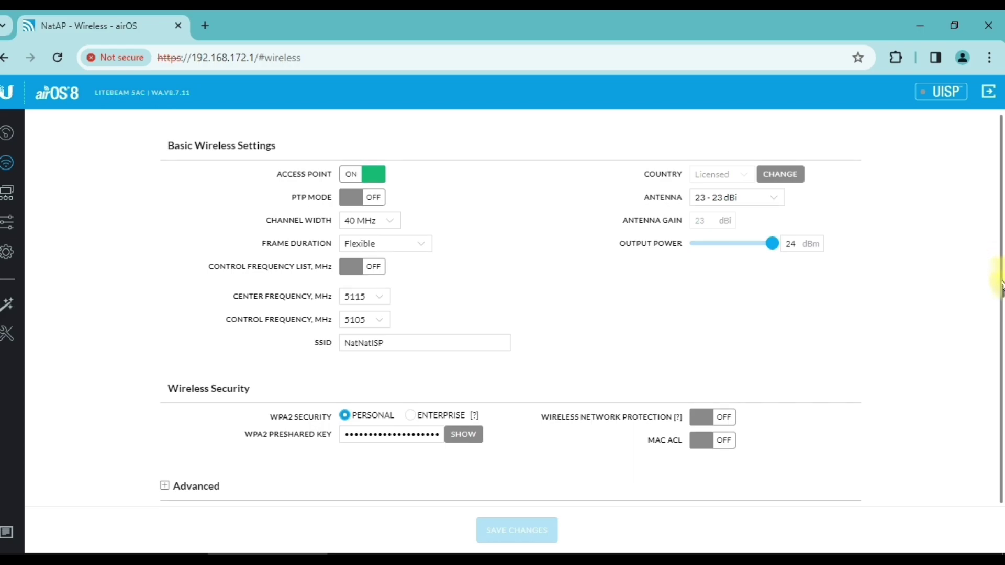
click(452, 341)
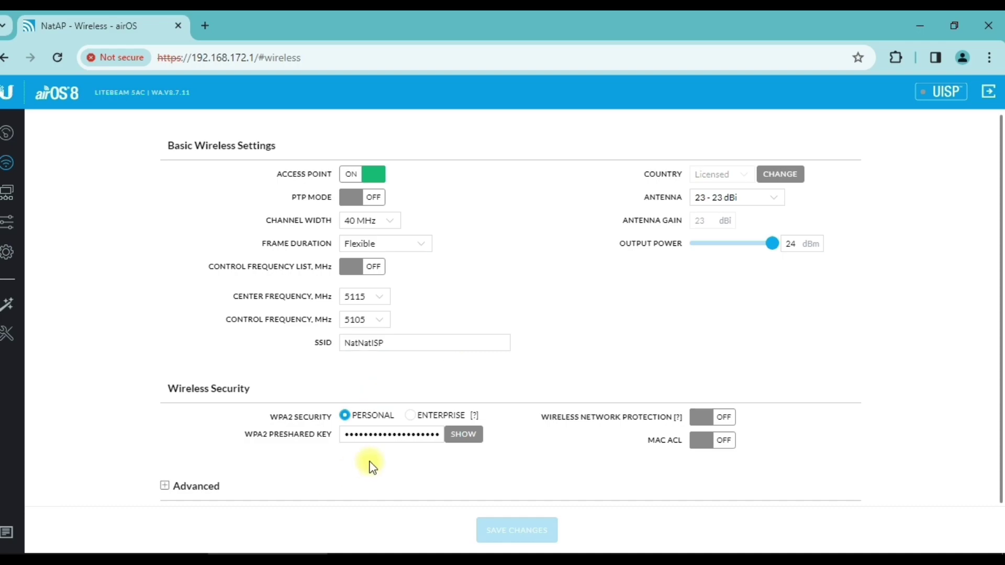
- Expand the Advanced section of the wireless settings and review its options together with the rest of the page
click(165, 488)
drag(996, 264, 1001, 385)
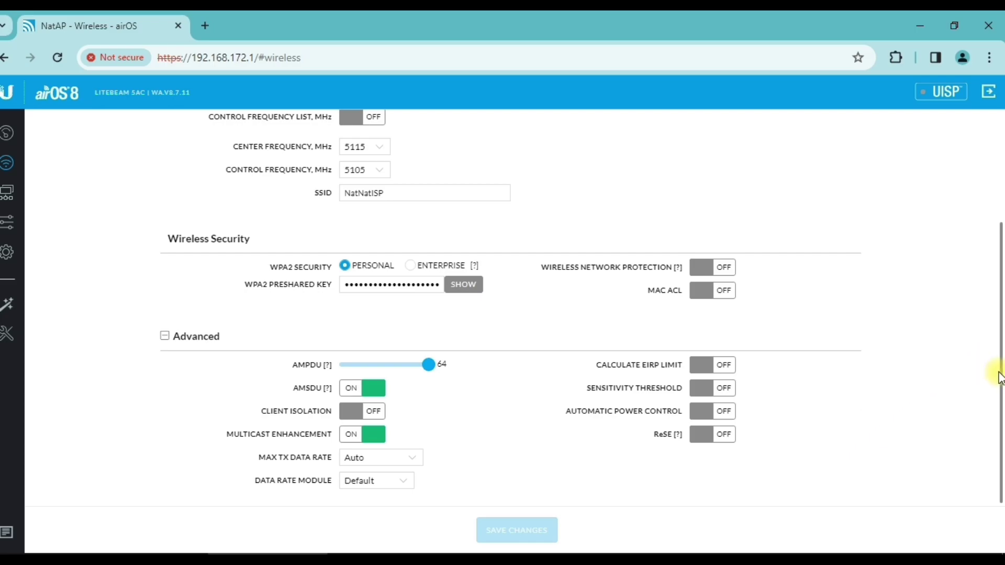
scroll(998, 369, up, 1)
scroll(997, 369, down, 1)
drag(258, 56, 184, 48)
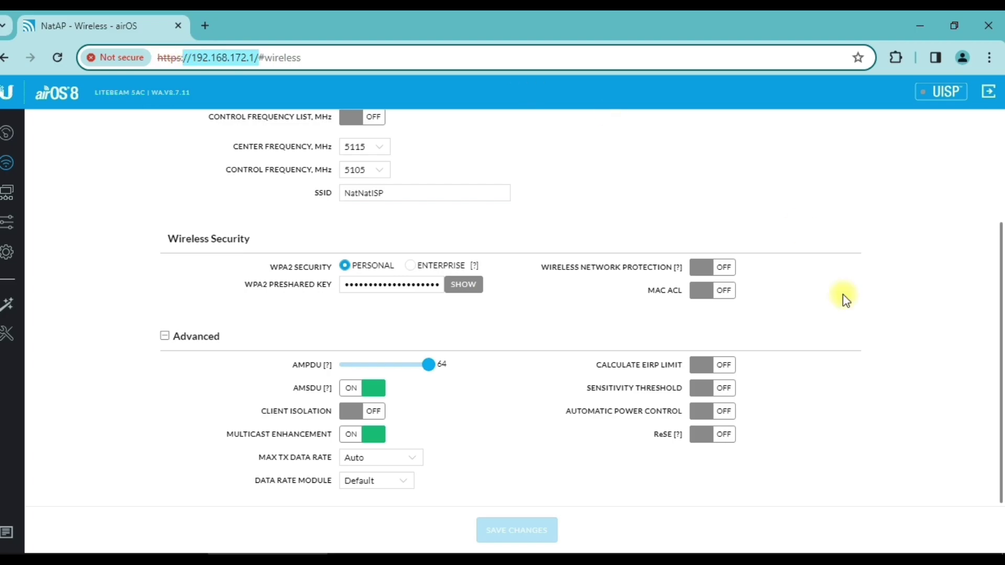
drag(1000, 409, 1000, 221)
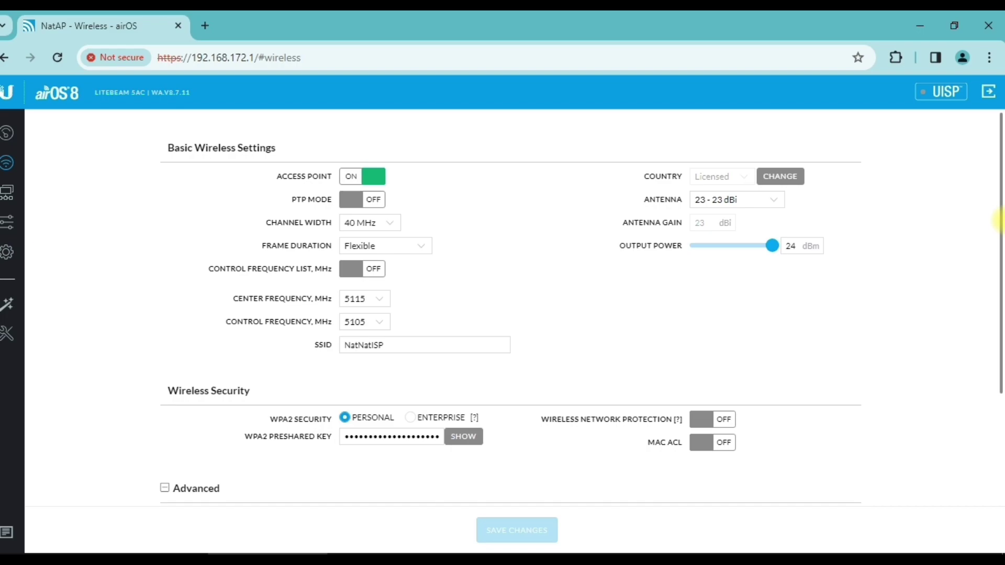
- Return to the dashboard, show the list of connected stations, and check the local and remote device details
click(6, 132)
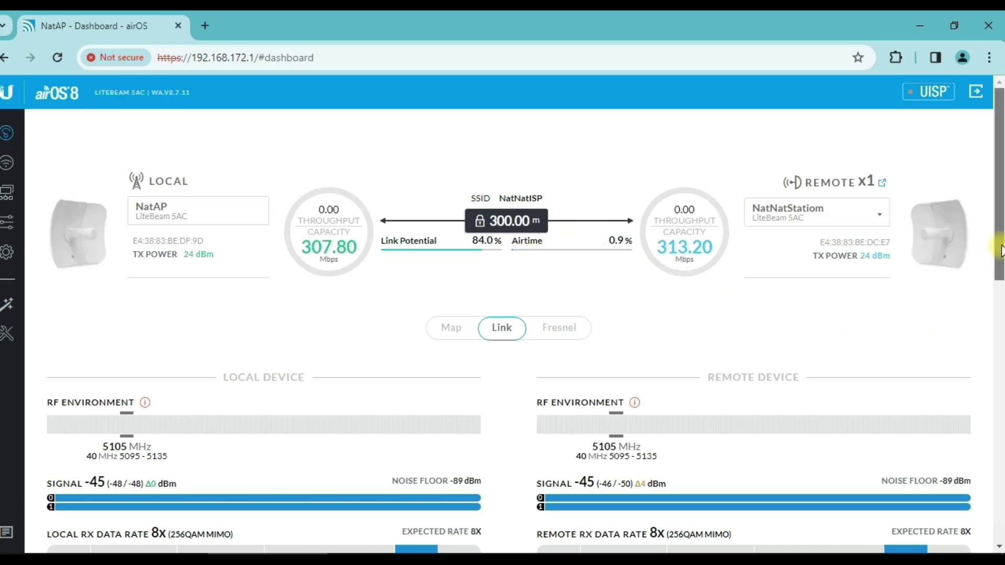
click(801, 192)
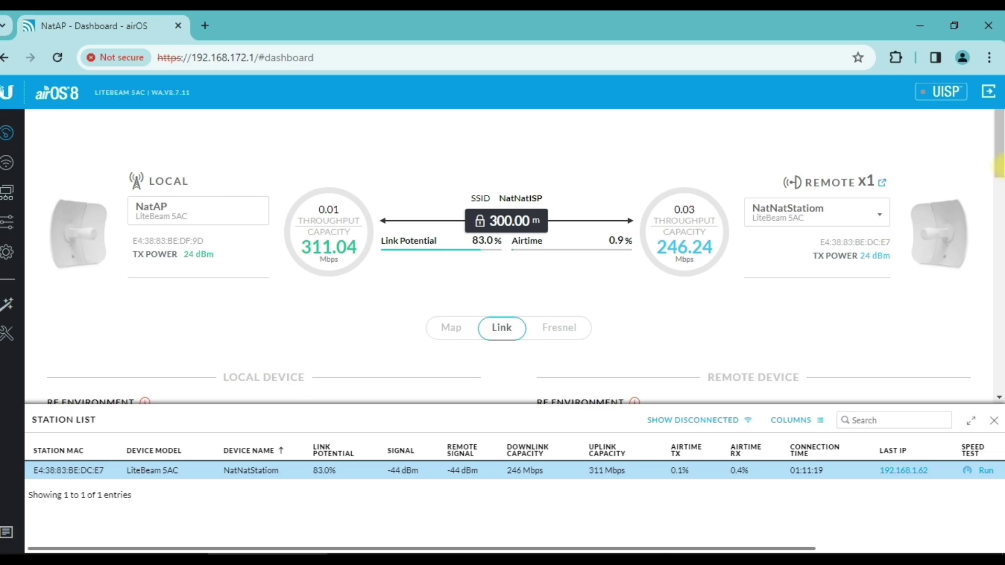
drag(1000, 139, 999, 546)
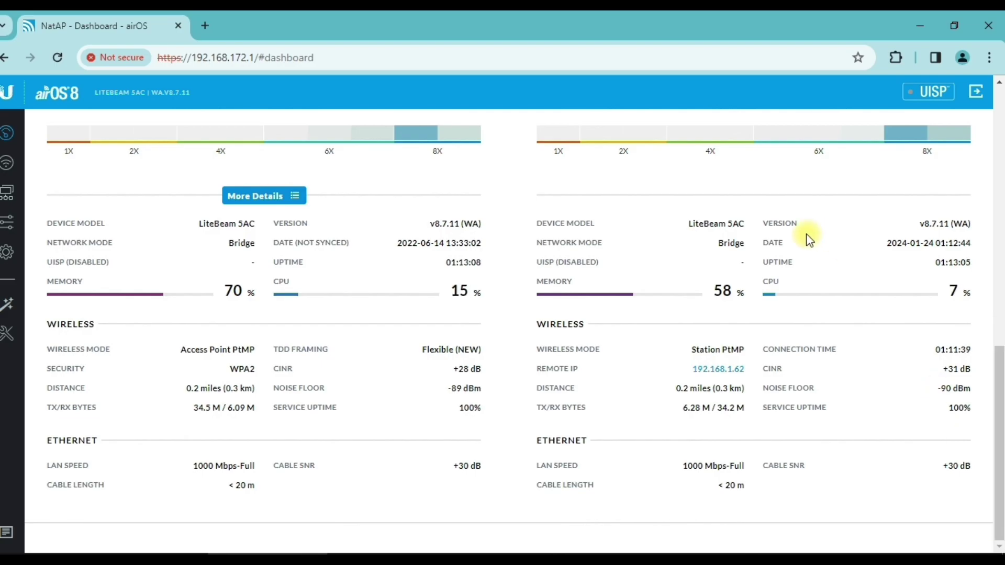
drag(1001, 372, 1001, 94)
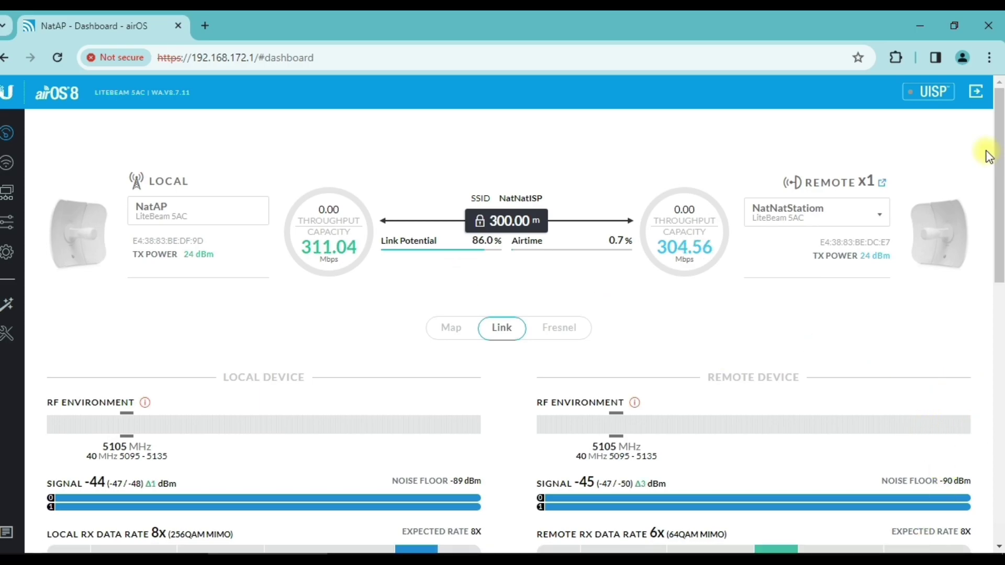
- Close the browser, disconnect from LBE-5AC-Gen2:E43883BEDF9D and connect to the LBE-5AC-Gen2:E43883BEDCE7 Wi-Fi network
click(988, 25)
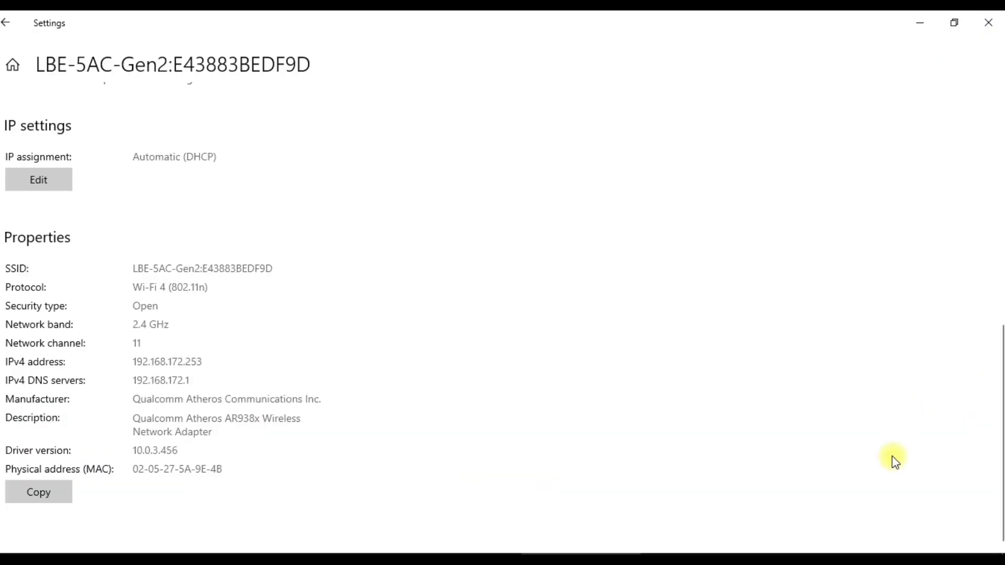
click(914, 554)
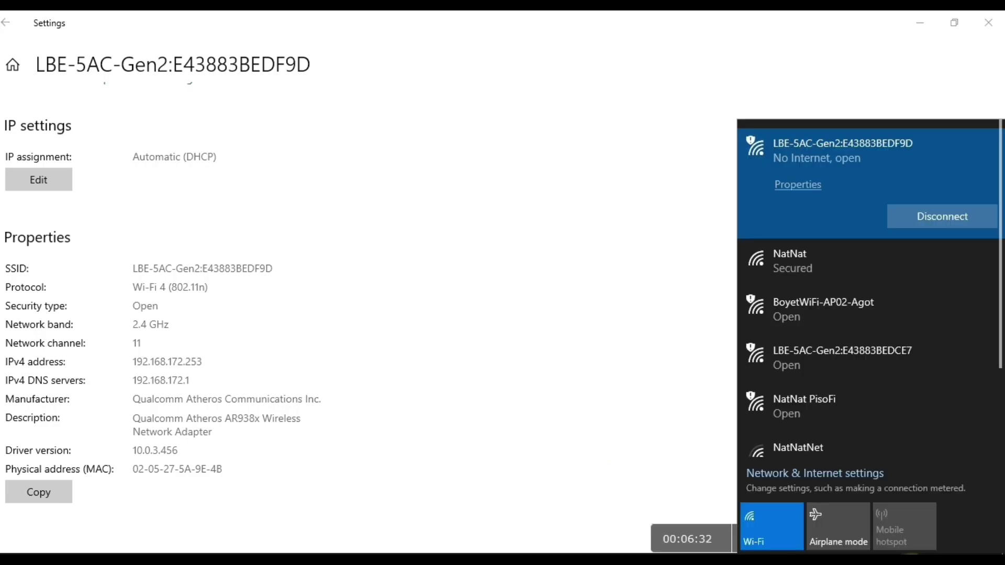
click(953, 214)
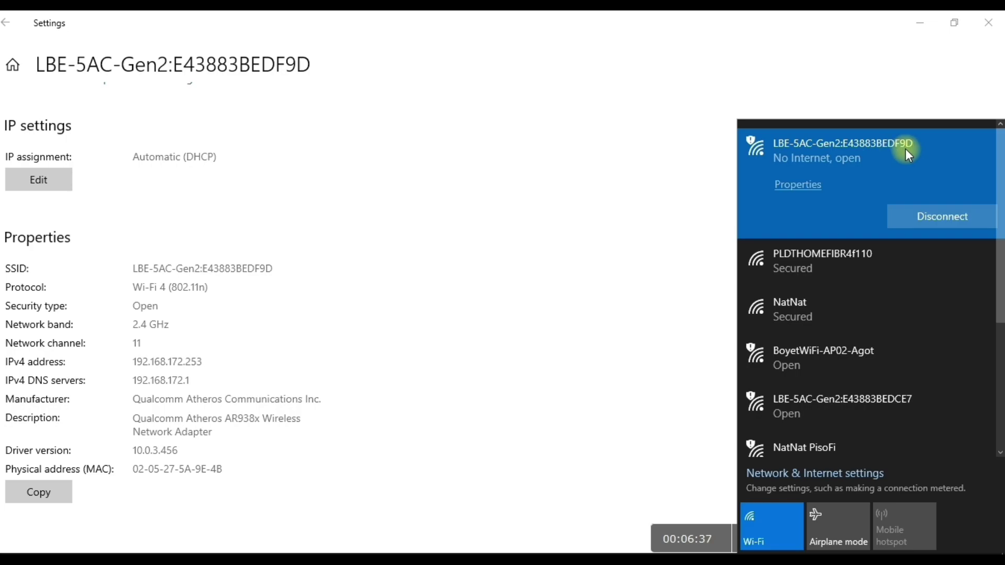
click(924, 216)
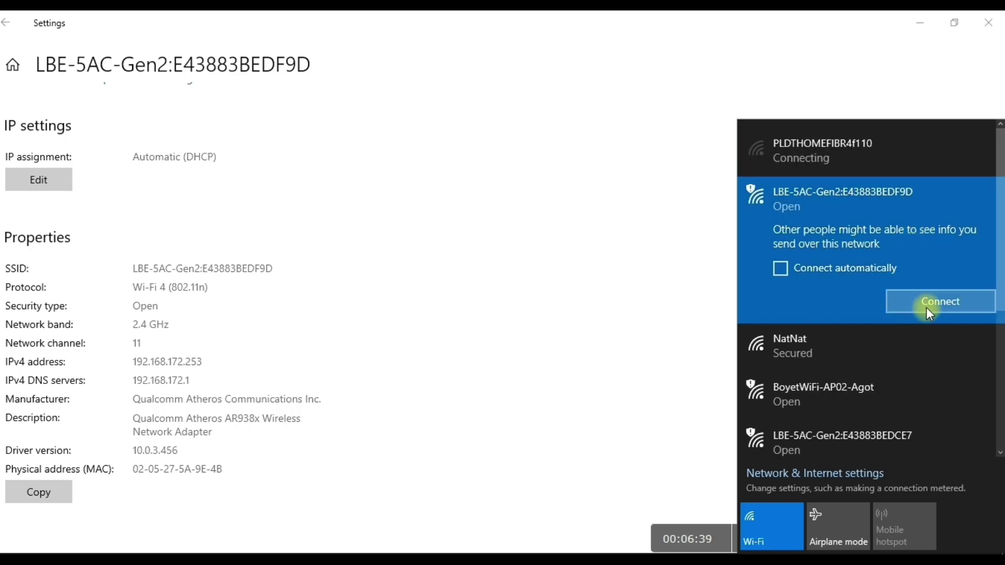
click(902, 435)
click(901, 435)
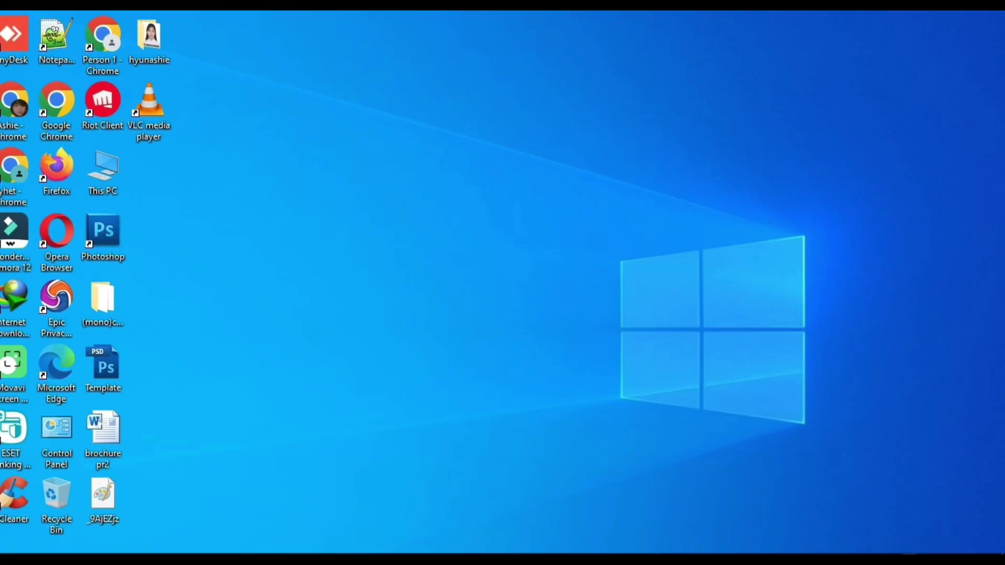
- View the properties of the LBE-5AC-Gen2:E43883BEDCE7 network to check its IP address details
click(903, 554)
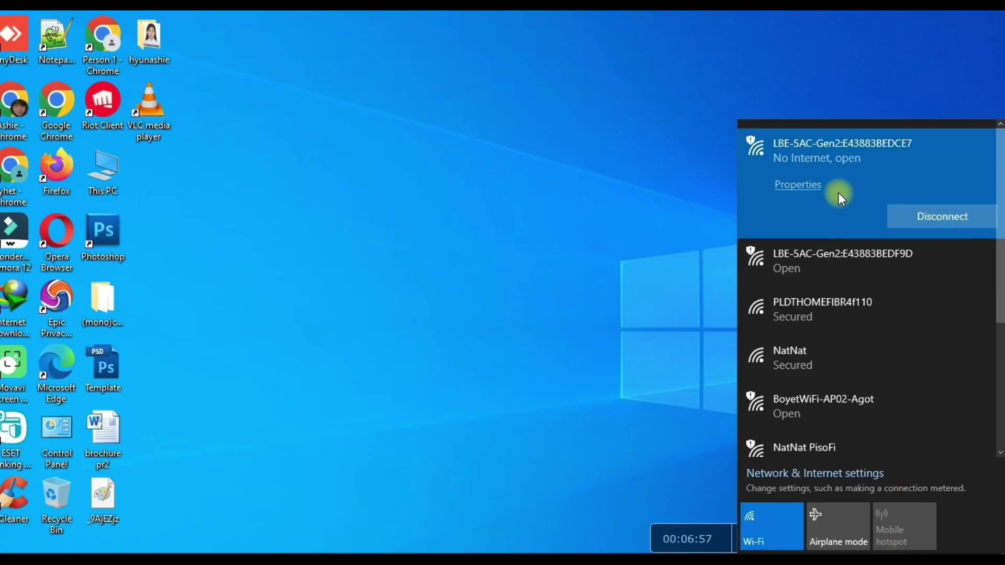
click(794, 184)
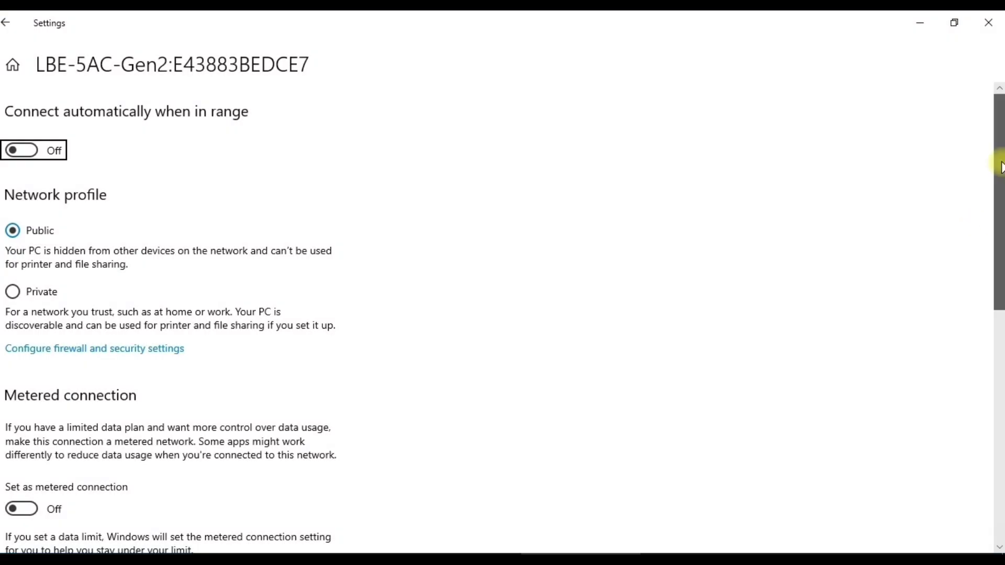
drag(1001, 166, 1002, 399)
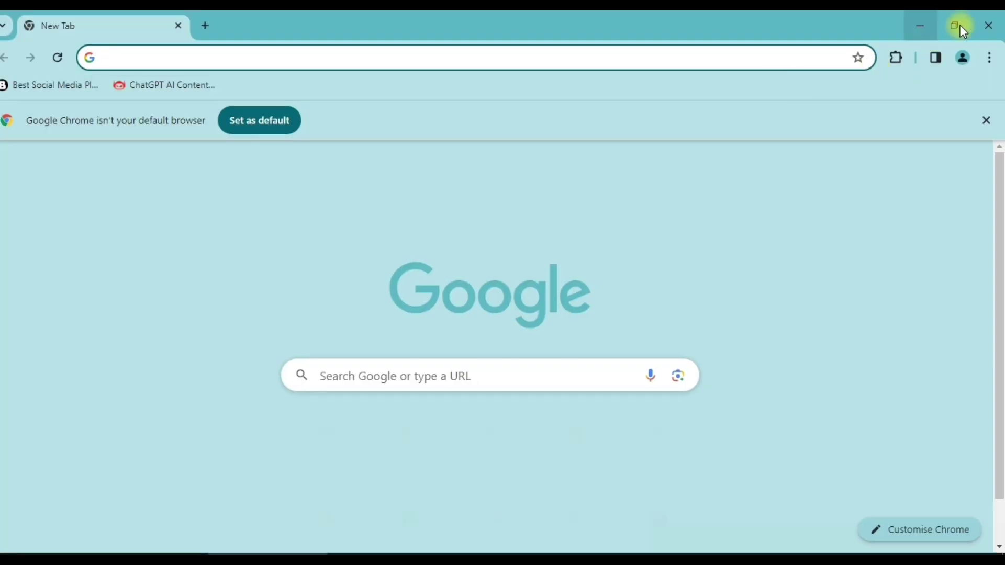
- Open 192.168.172.1 in Chrome to reach the second LiteBeam device, and maximize the window
click(955, 25)
text(1)
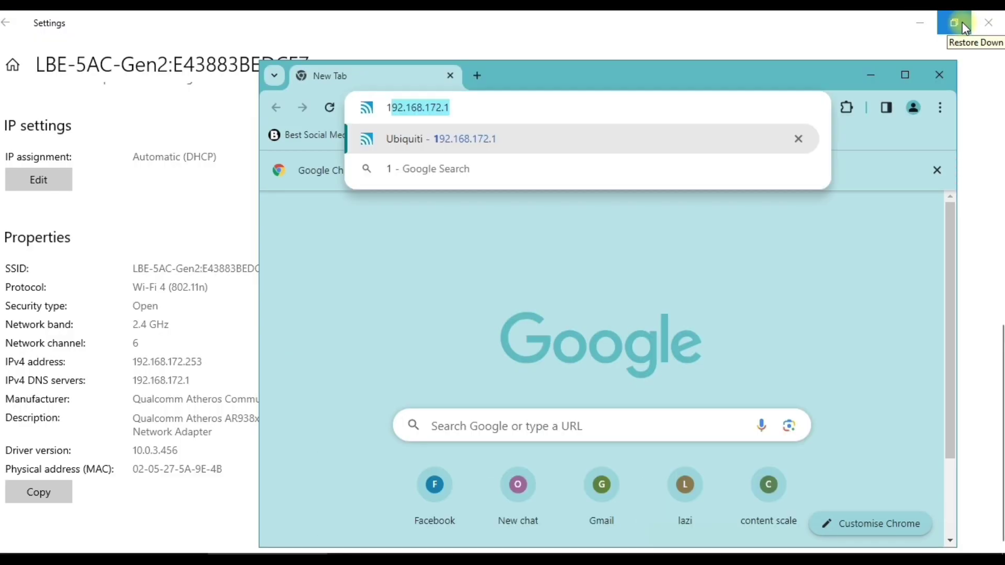
text(92)
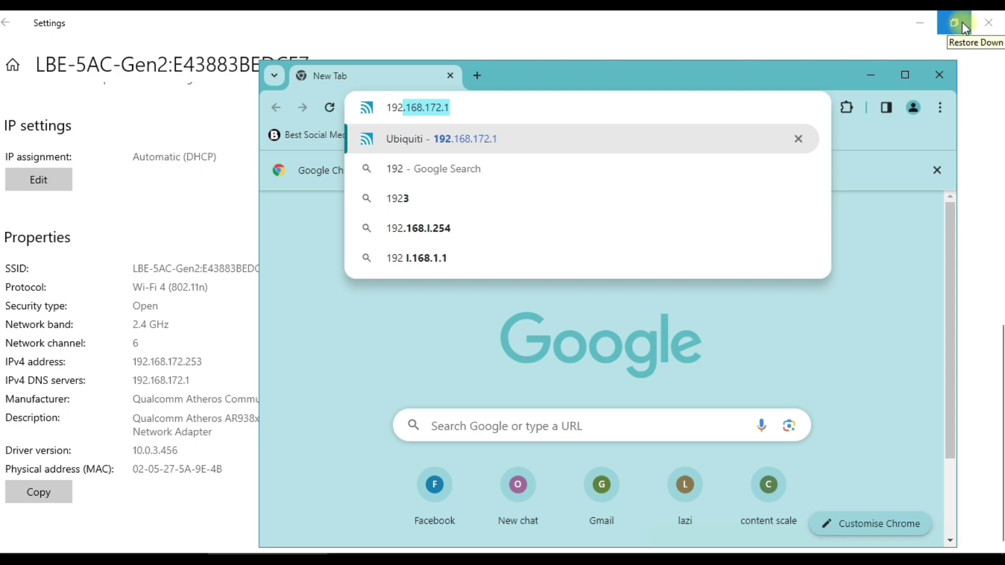
key(Return)
click(904, 77)
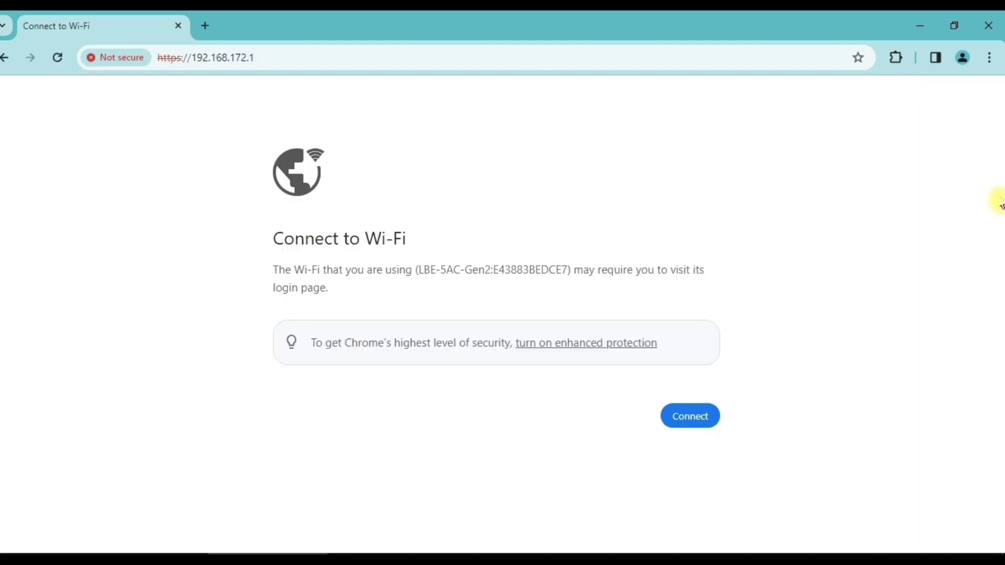
- Continue from the Wi-Fi connection page past the certificate privacy warning for 192.168.172.1 to the device's login page
click(729, 516)
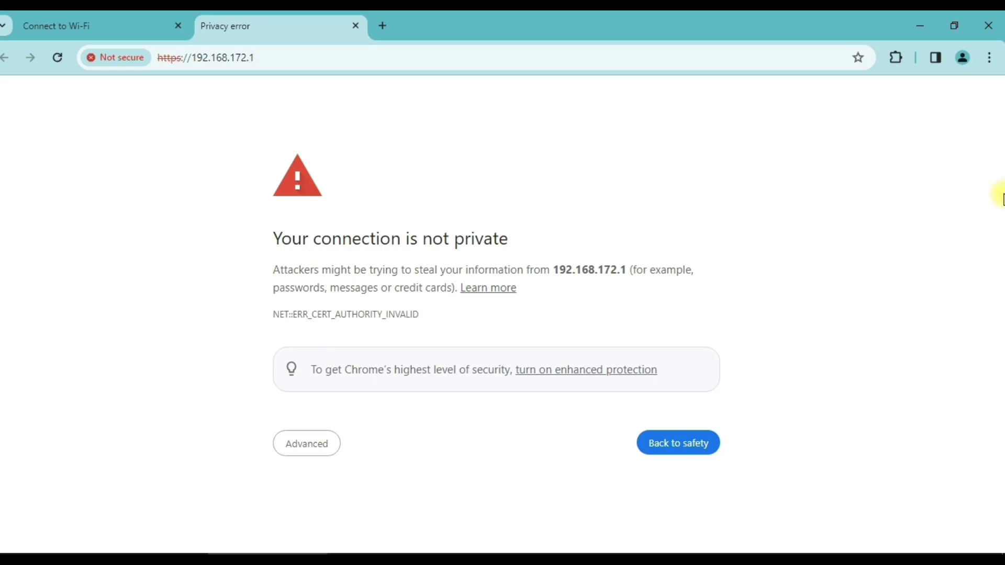
drag(1003, 199, 999, 254)
click(733, 343)
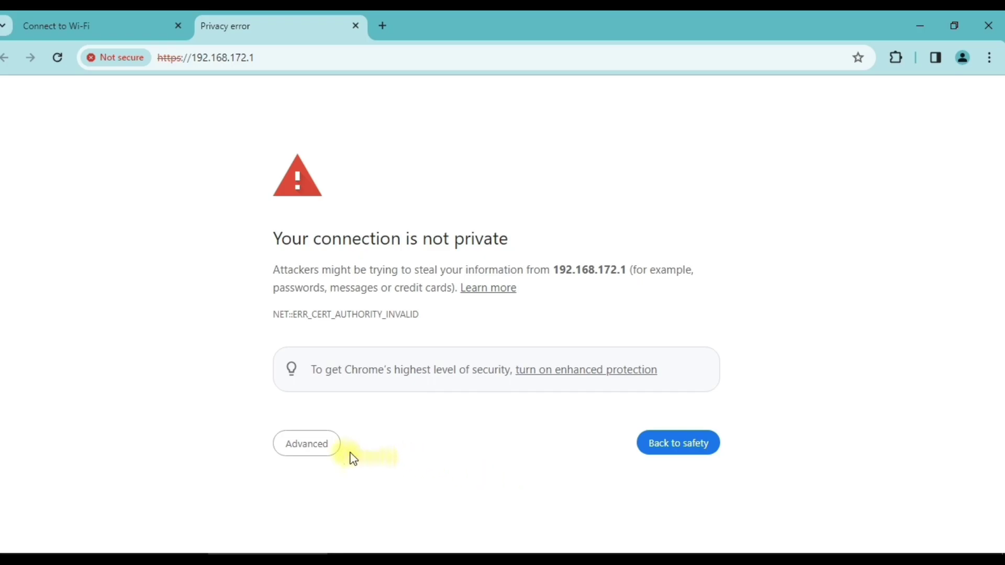
click(314, 449)
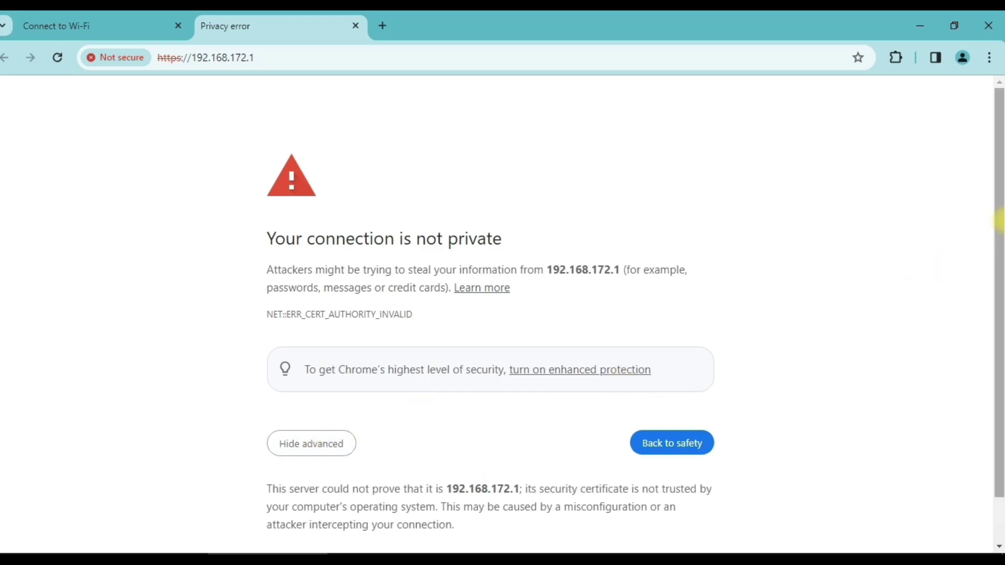
drag(998, 218, 1001, 345)
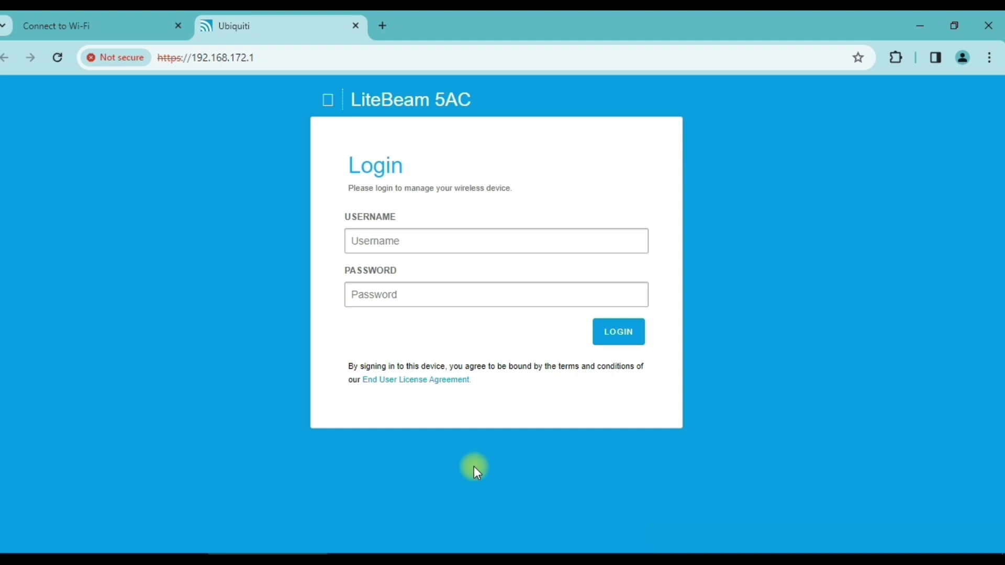
- Log in to the LiteBeam 5AC with the administrator username and the account password
text(N)
click(465, 278)
click(427, 300)
key(ctrl+v)
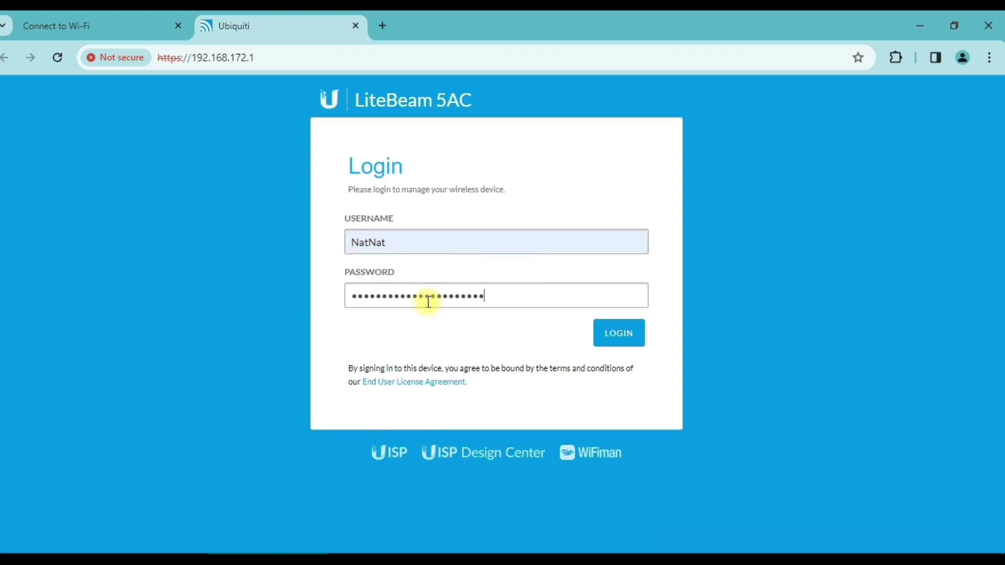
click(611, 338)
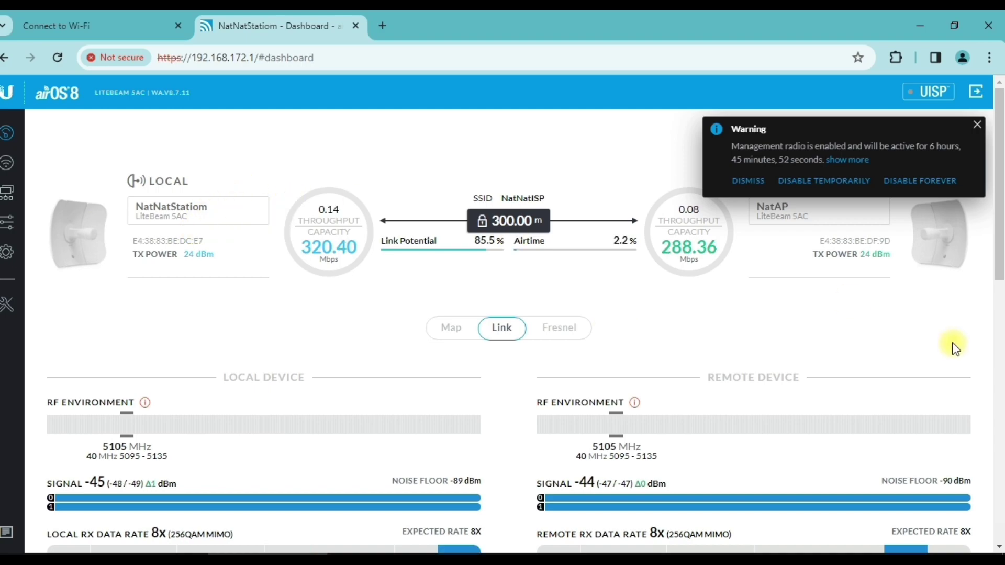
- Close the management radio warning and review the link, local device and remote device details on the dashboard
click(977, 124)
scroll(1001, 173, down, 1)
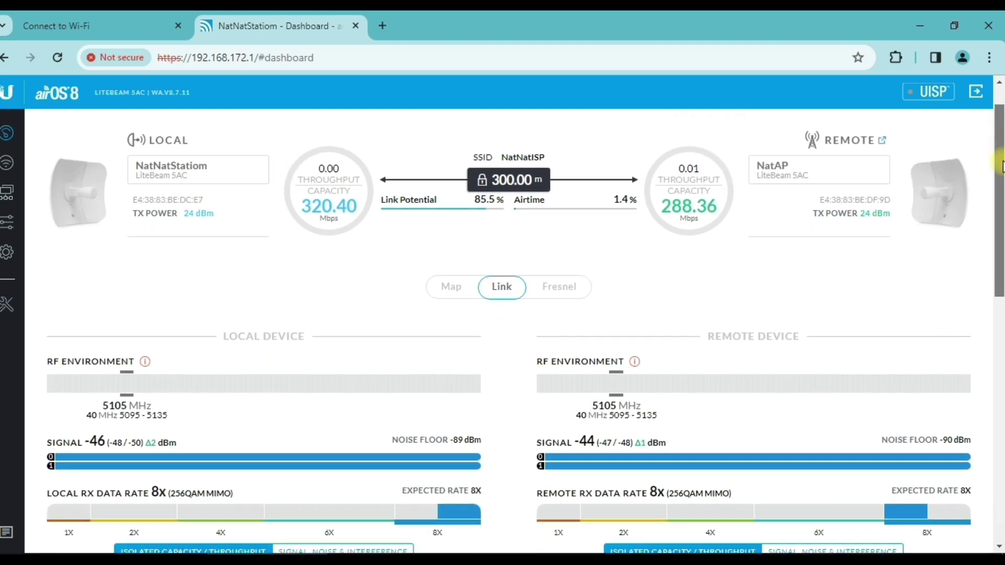
drag(1001, 170, 1002, 314)
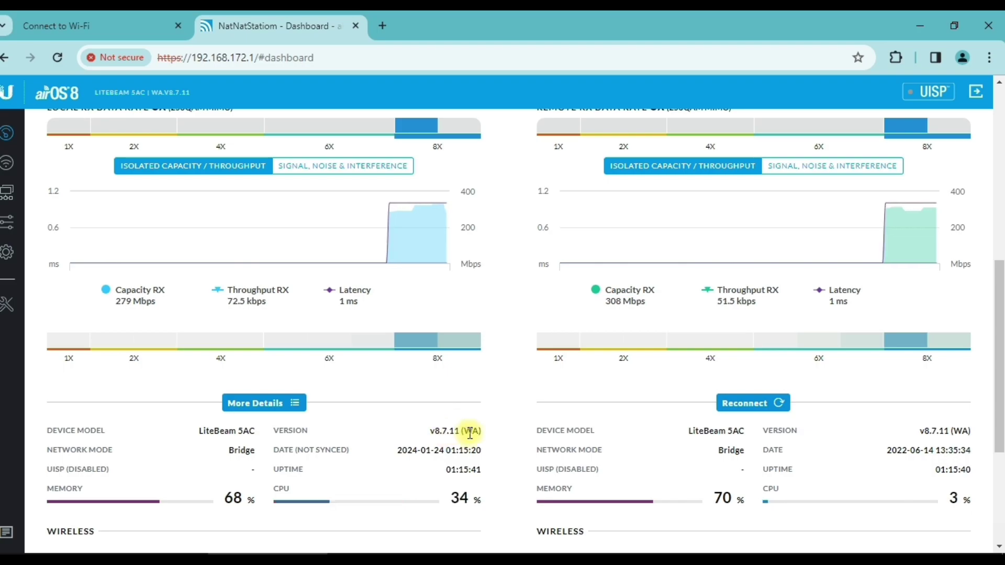
drag(1000, 306, 1000, 249)
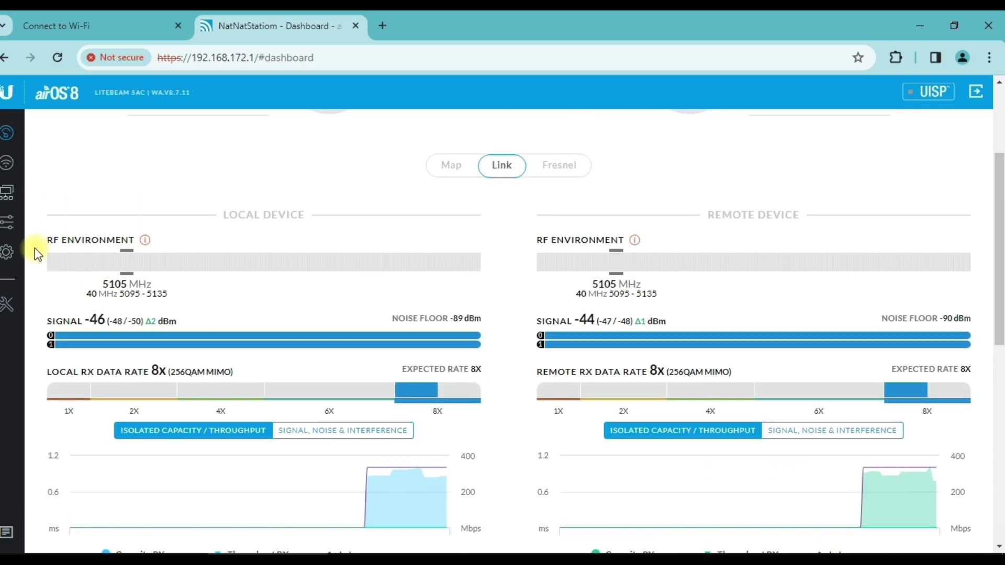
- Correct the device name to NatNatStation in the system settings and save the change
click(16, 254)
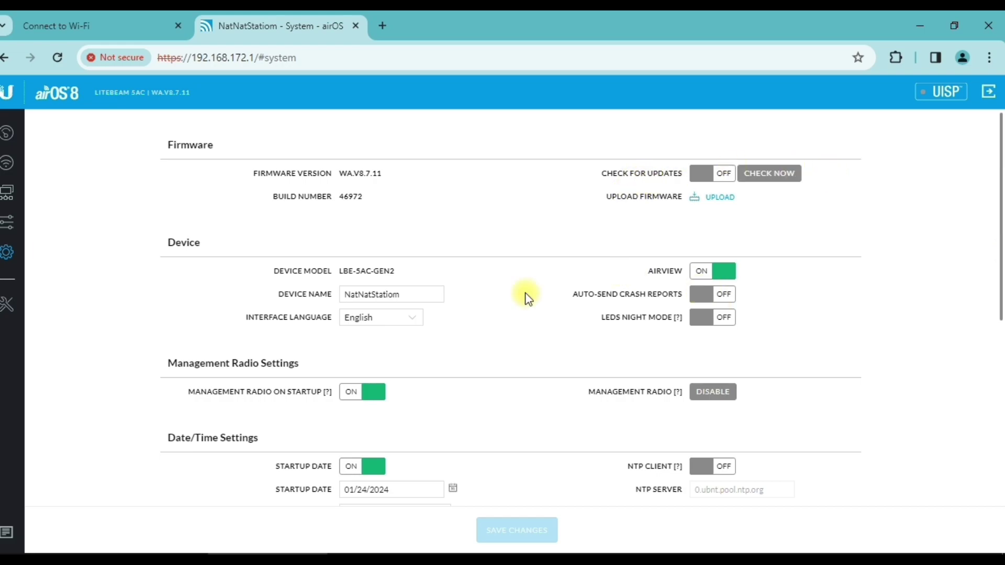
click(429, 295)
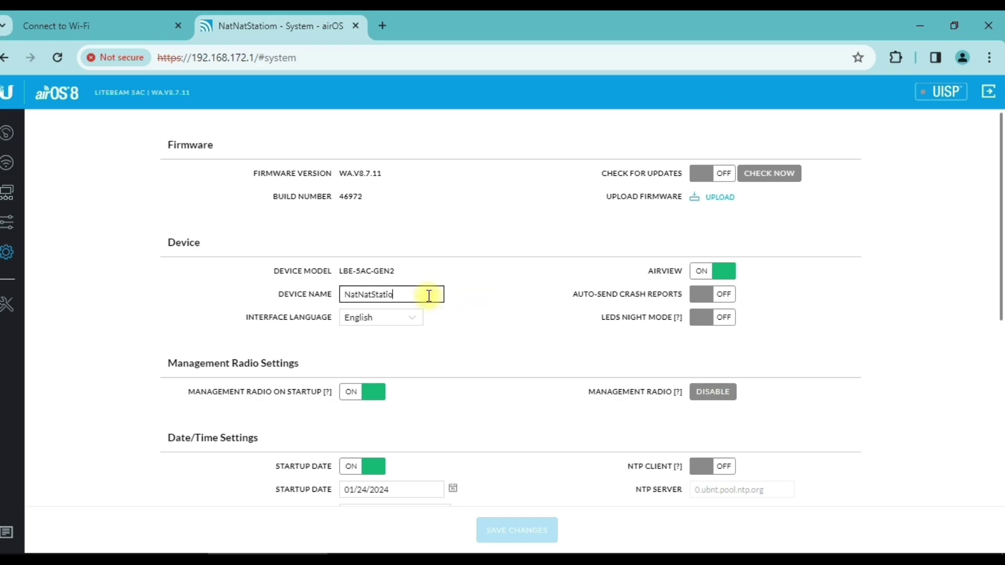
text(n)
click(579, 531)
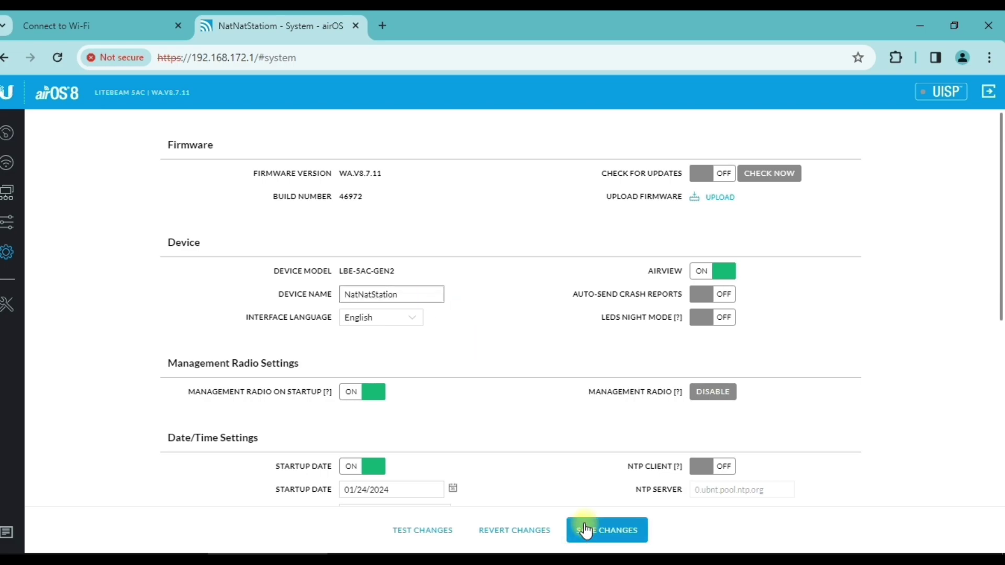
click(421, 292)
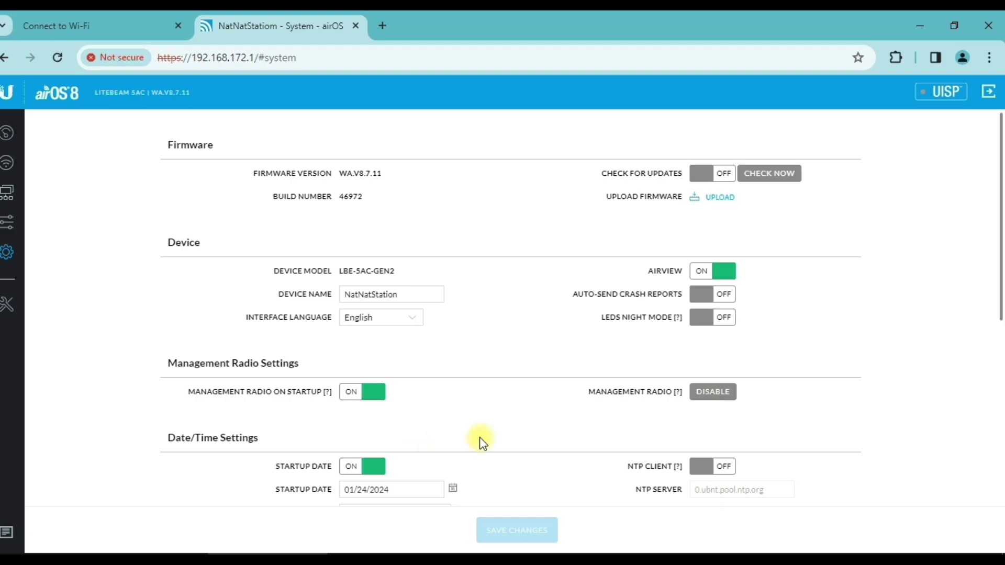
- Check the station's remaining system settings and its network role and management network settings
drag(1001, 168, 1001, 264)
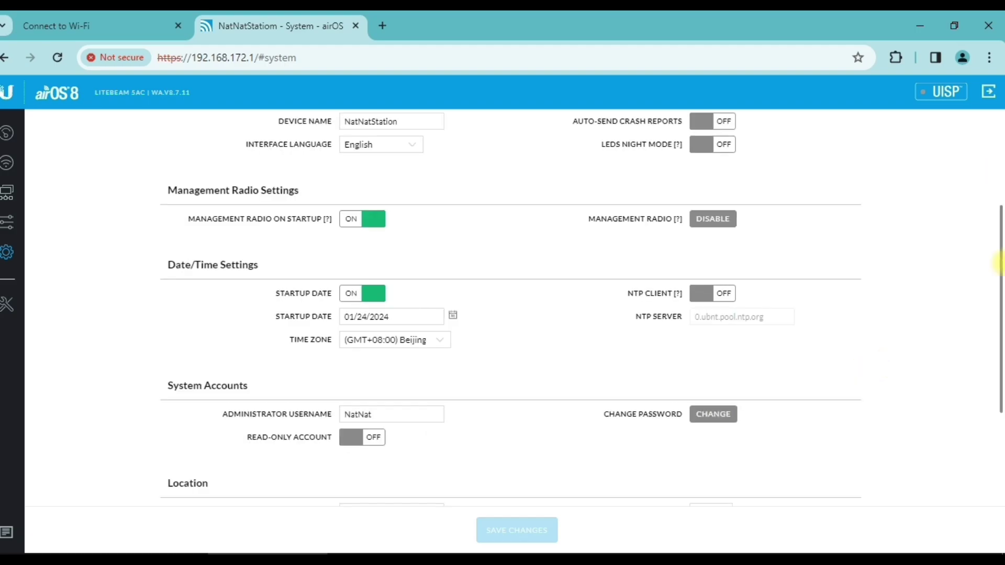
drag(1000, 283, 998, 241)
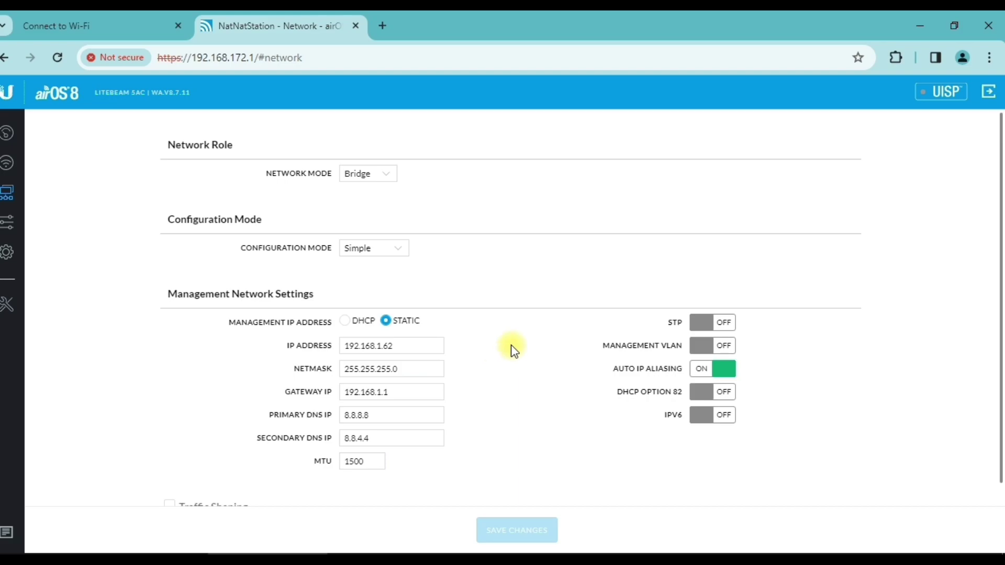
scroll(511, 348, down, 1)
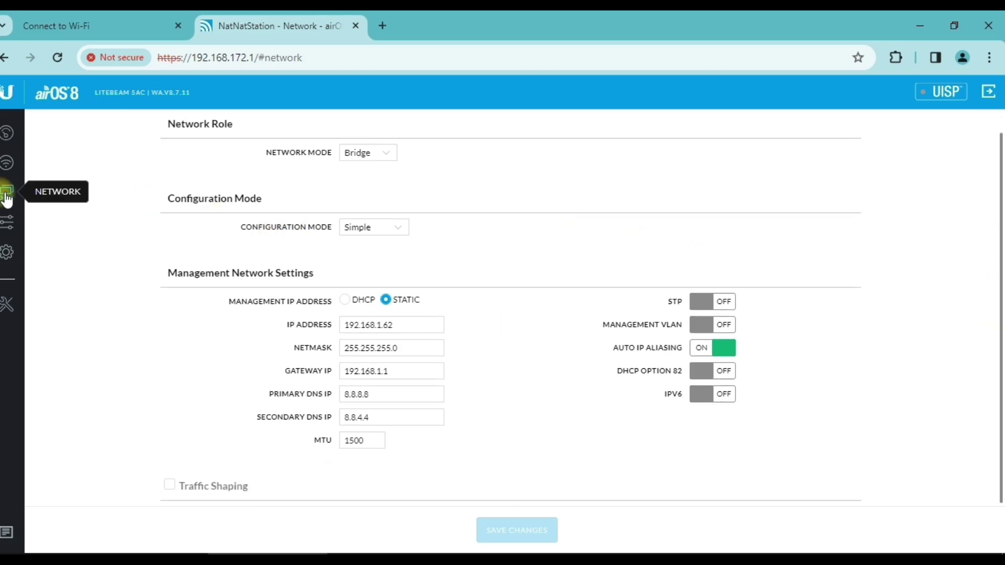
- Review the station's wireless settings, running a site survey with all entries shown and marking NatNatISP before closing it without applying a selection
click(7, 162)
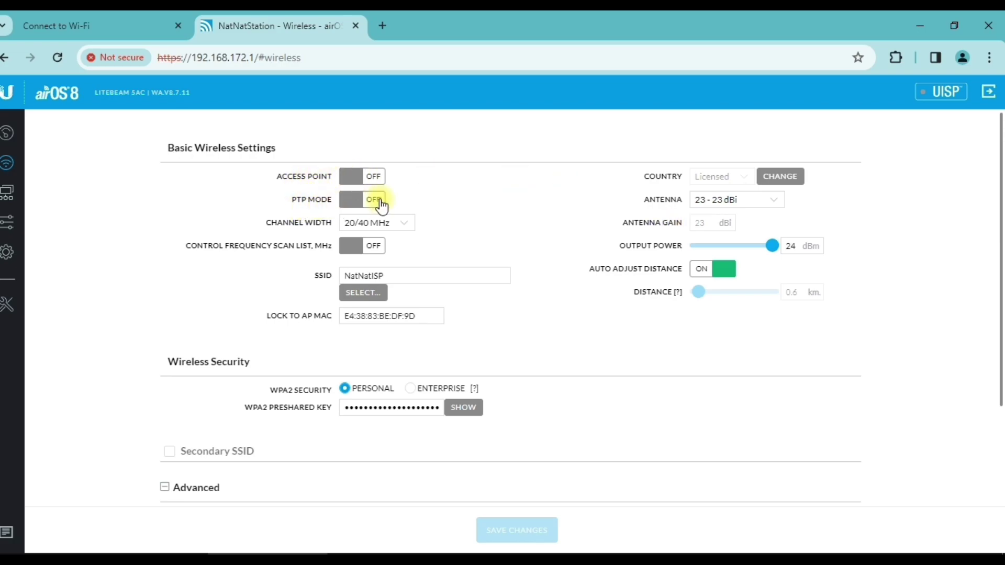
click(425, 276)
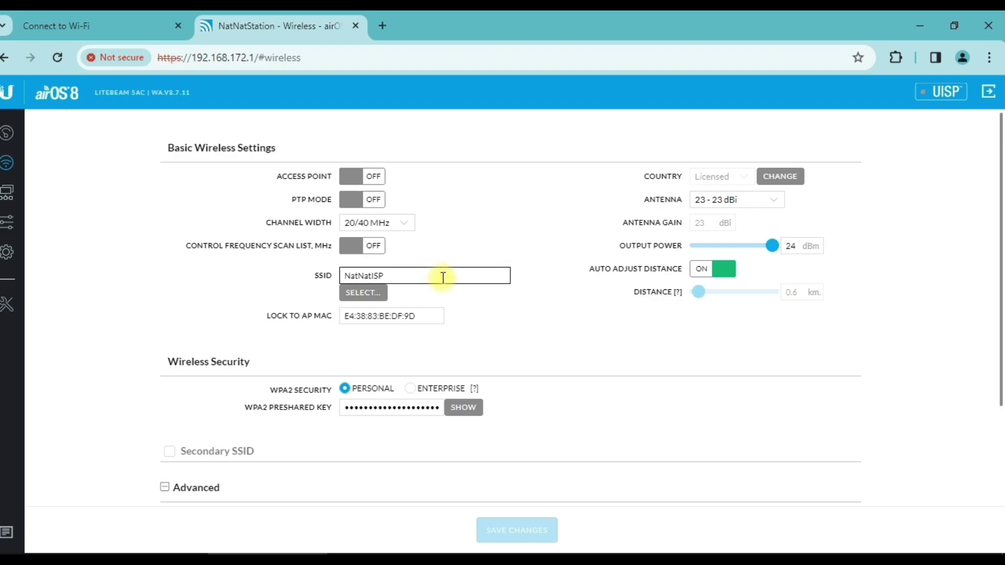
click(367, 293)
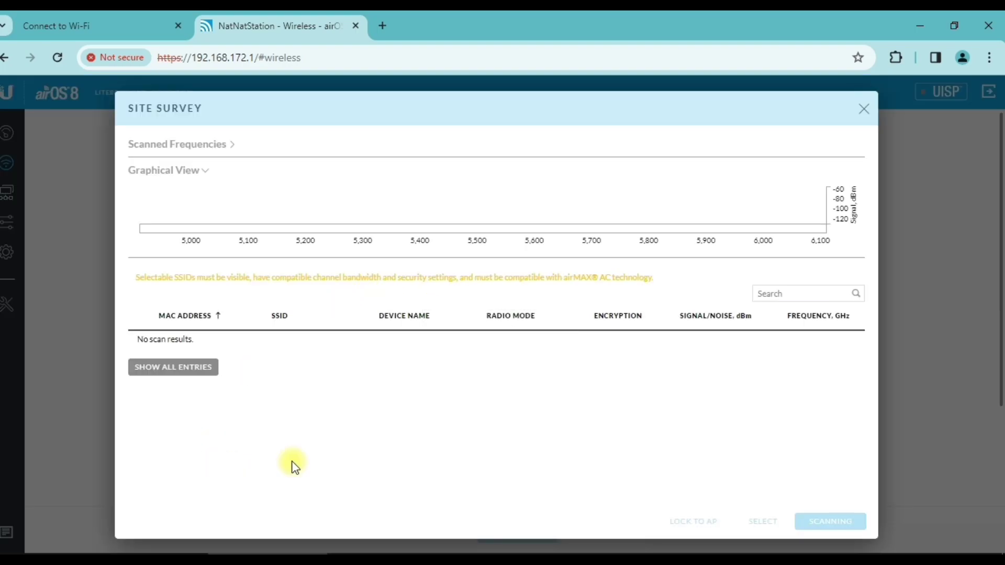
click(205, 370)
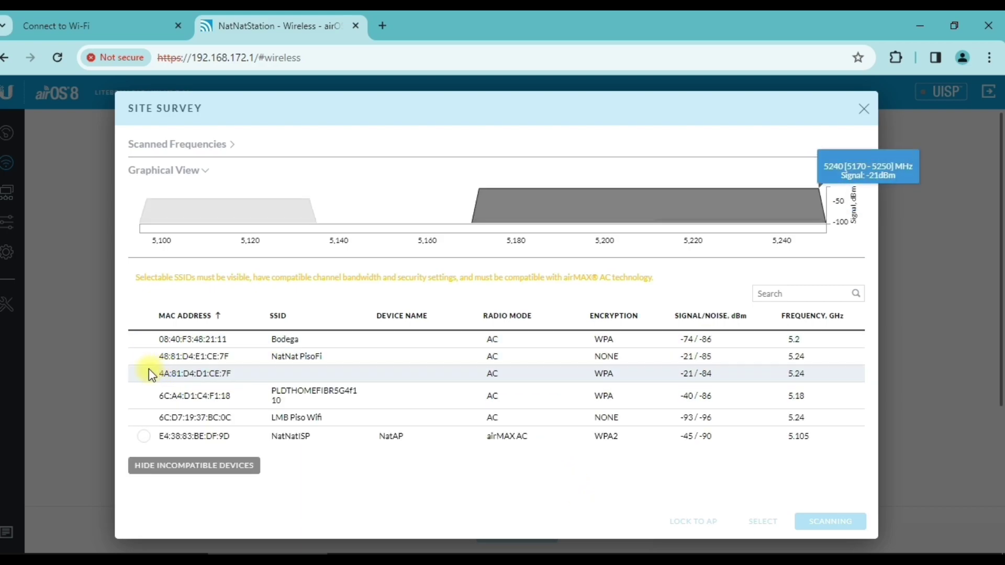
click(144, 438)
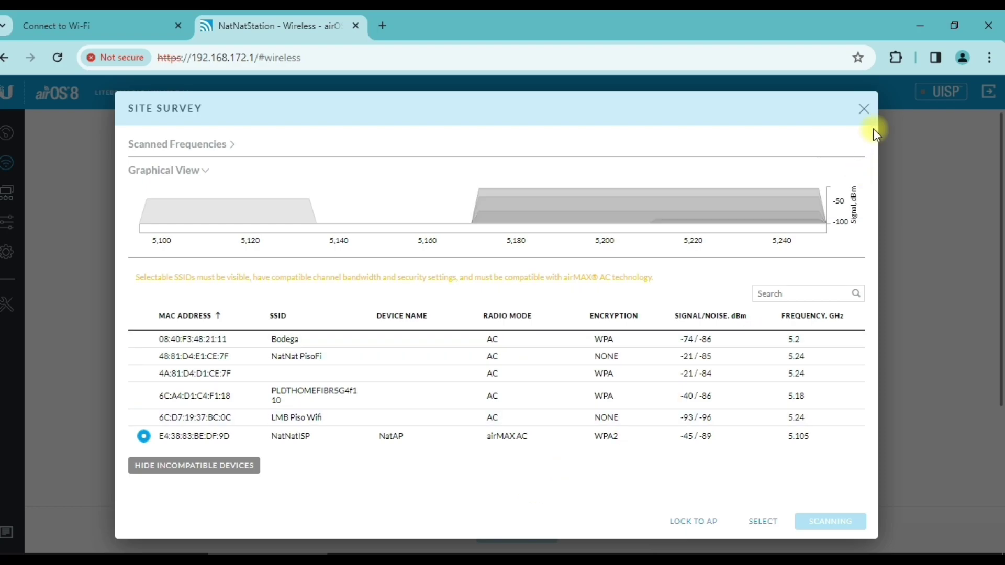
click(865, 111)
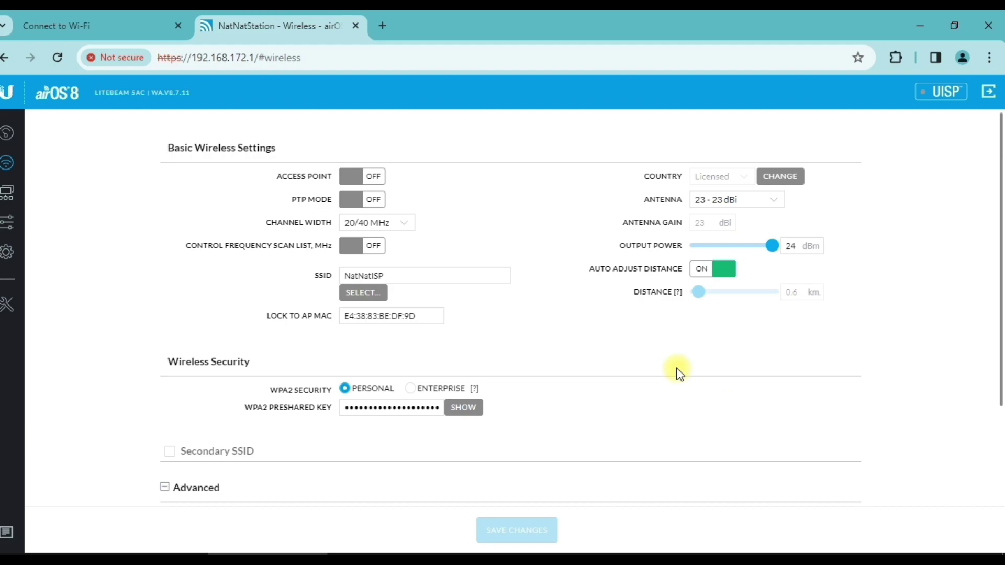
click(367, 407)
- Return to the dashboard and examine the signal, throughput, wireless and Ethernet details of the local and remote devices
click(7, 137)
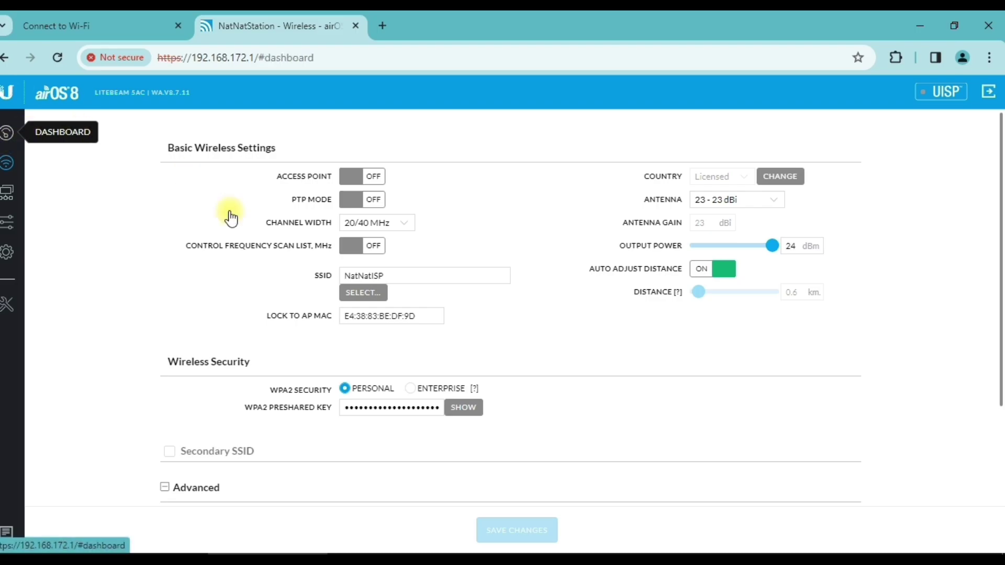
drag(999, 278, 1000, 375)
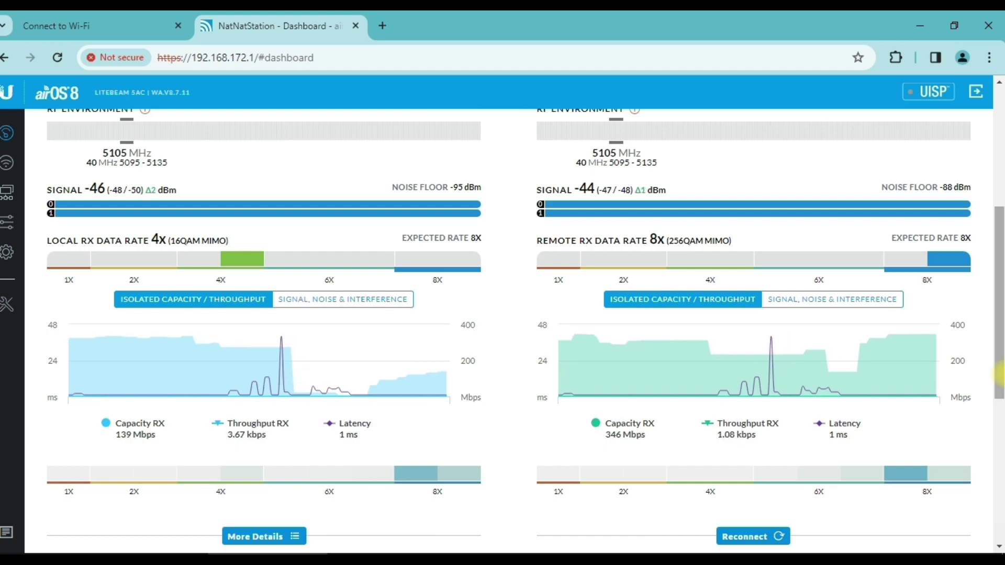
drag(1000, 375, 1000, 334)
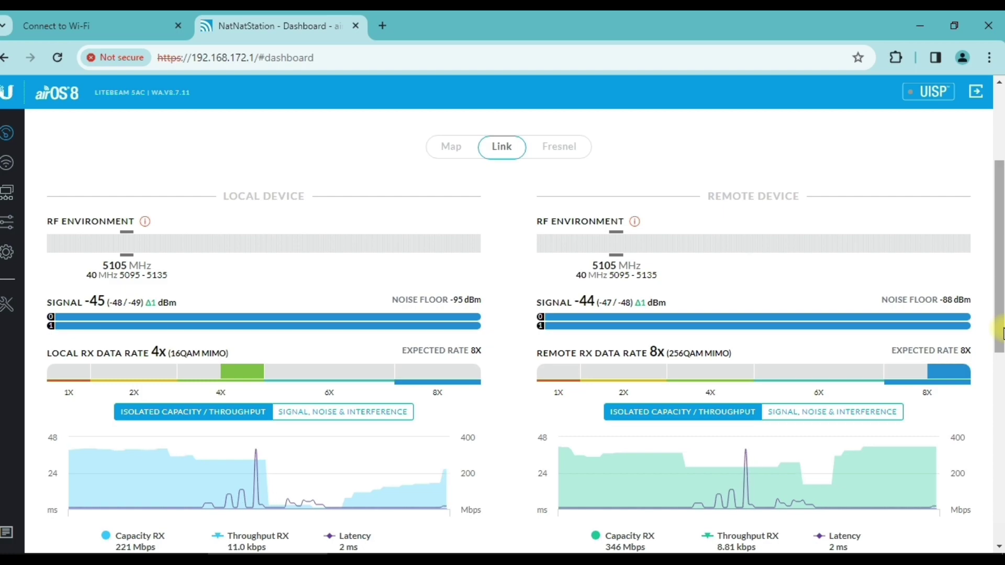
drag(1001, 333, 1000, 531)
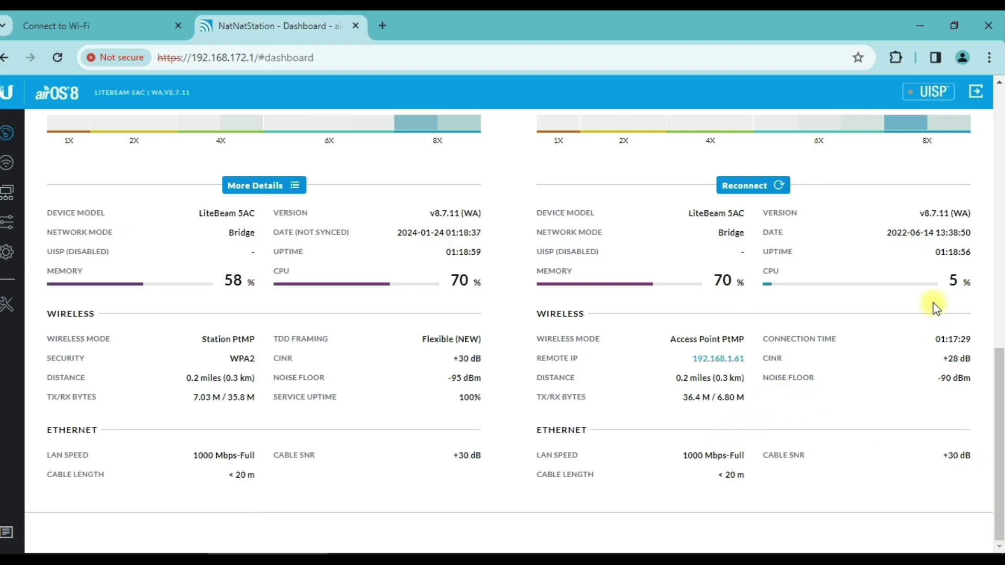
drag(1000, 394, 999, 63)
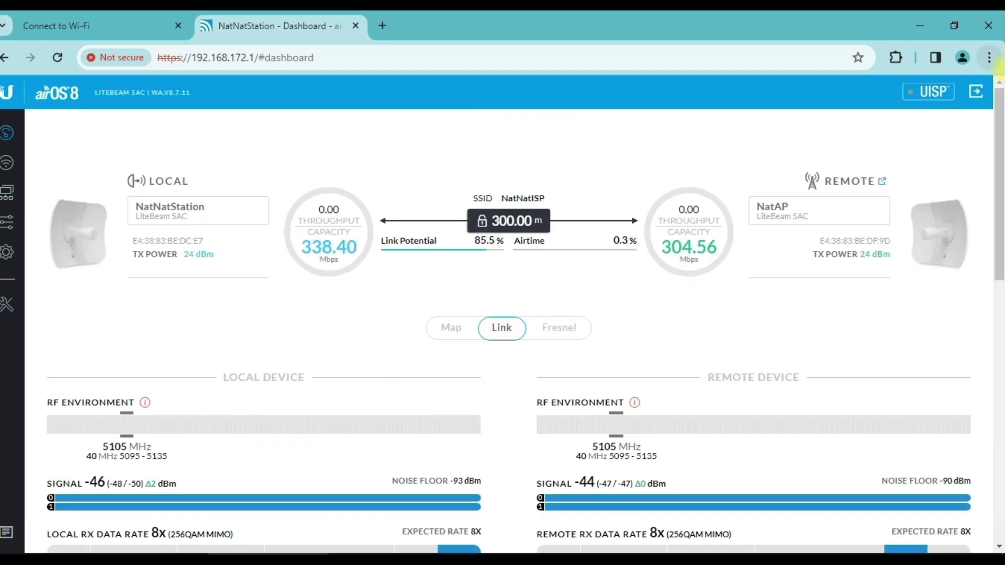